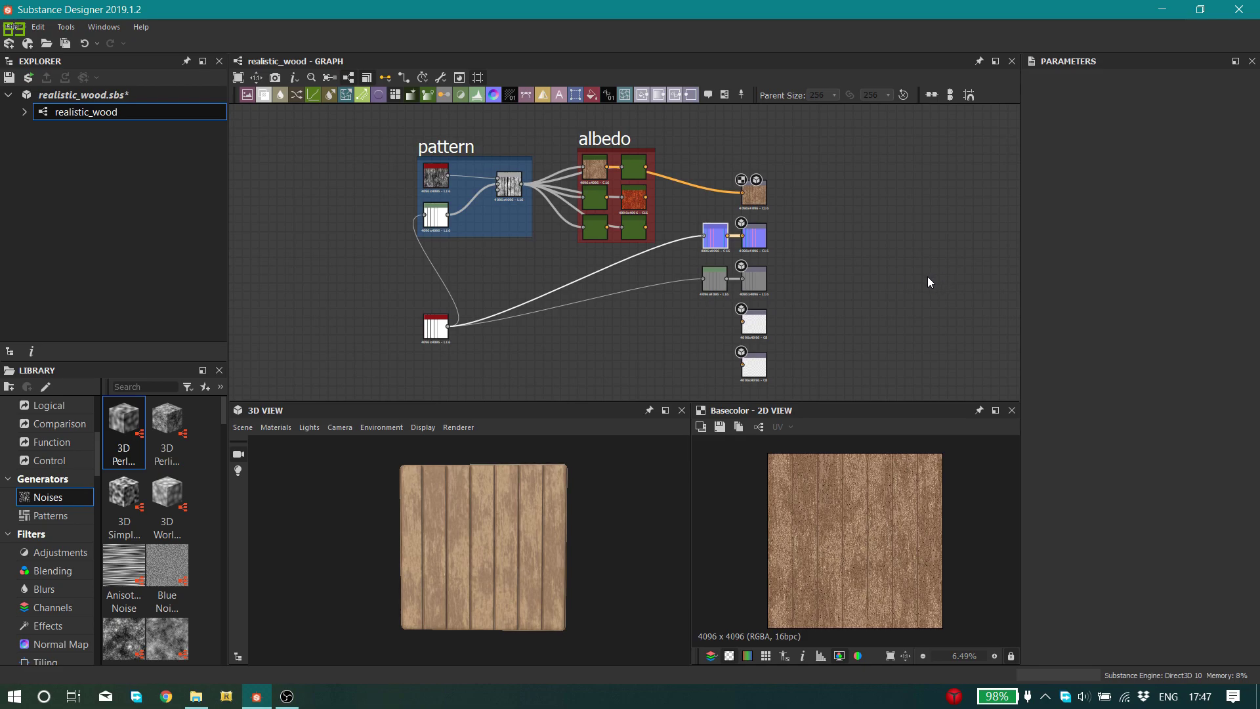
- Orbit the planked cube to an angled view, then back to a flat front view
{"action": "scroll", "coordinate": [552, 500], "scroll_direction": "up", "scroll_amount": 5}
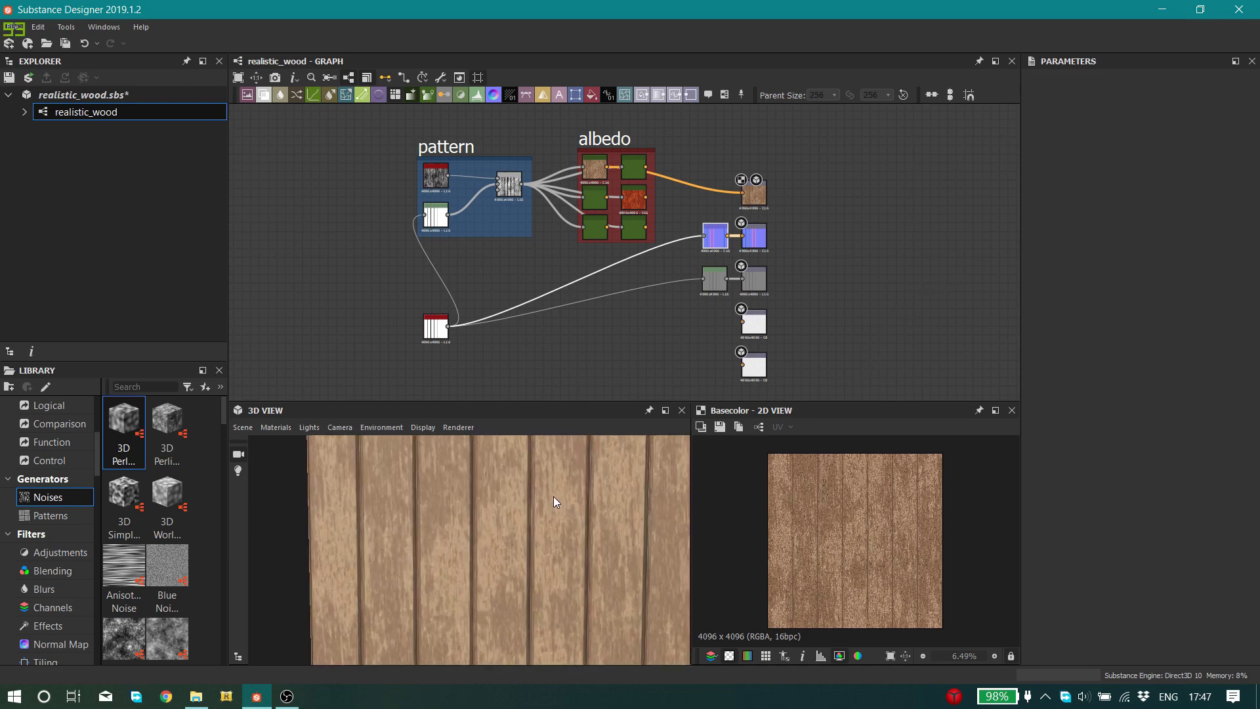
{"action": "left_click_drag", "start_coordinate": [549, 498], "coordinate": [380, 462]}
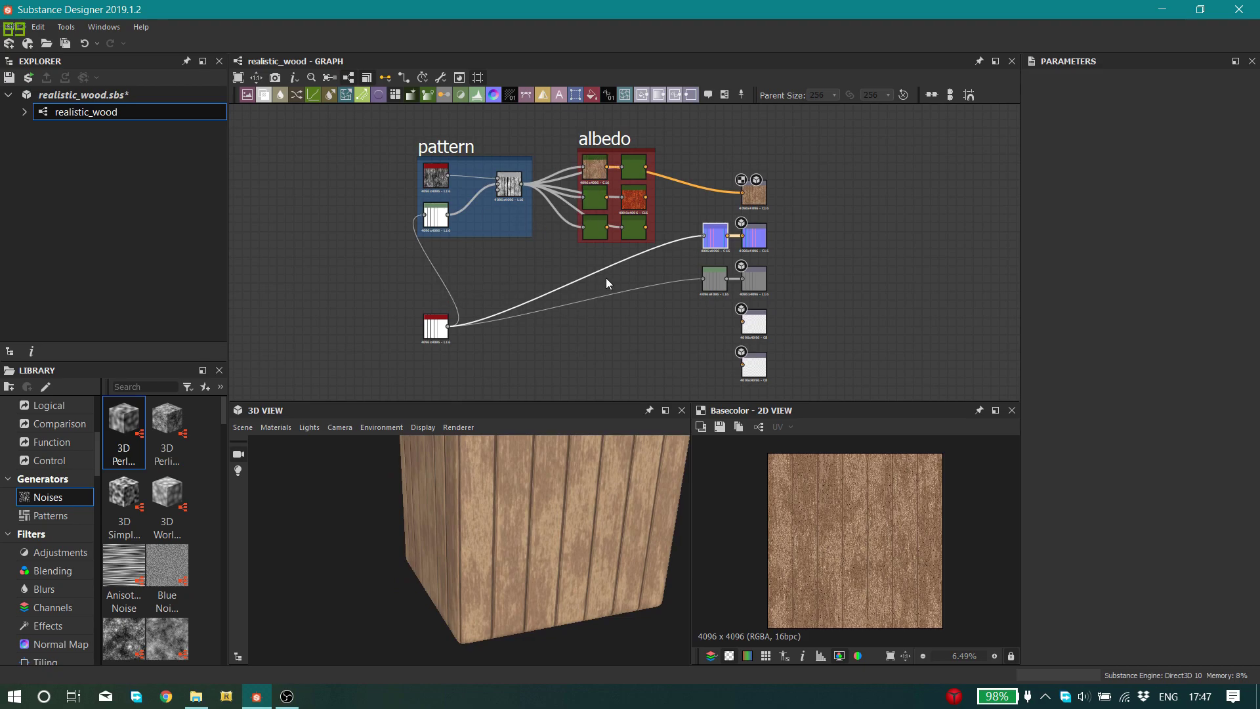
{"action": "left_click_drag", "start_coordinate": [502, 490], "coordinate": [415, 521]}
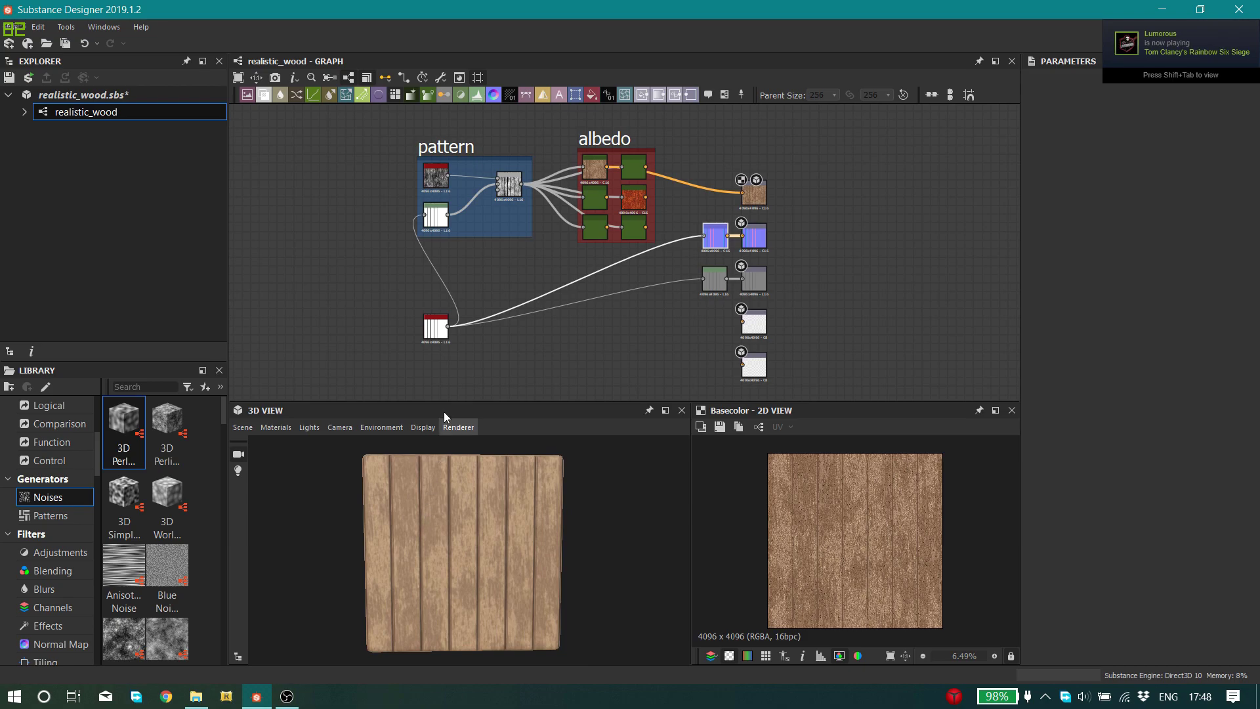
- Select the Brick Generator node and bring its brick count and bevel parameters into view
{"action": "scroll", "coordinate": [454, 333], "scroll_direction": "up", "scroll_amount": 4}
{"action": "middle_click_drag", "start_coordinate": [462, 355], "coordinate": [516, 340]}
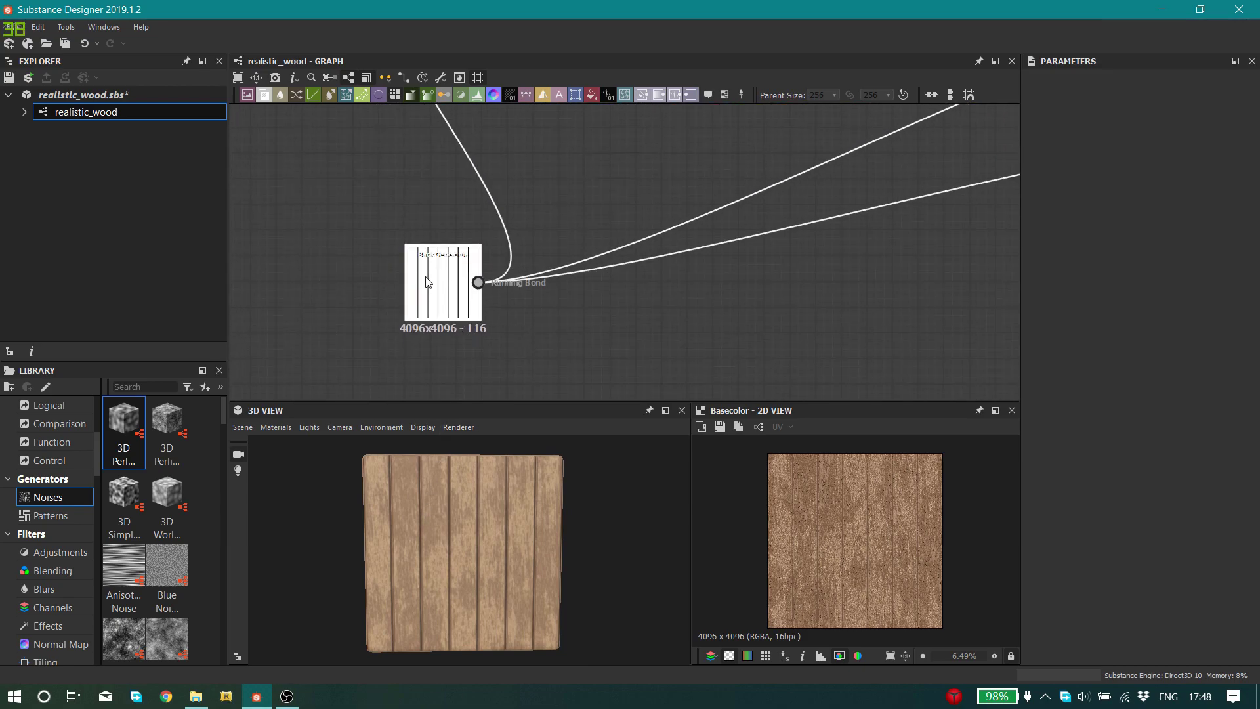
{"action": "left_click", "coordinate": [426, 282]}
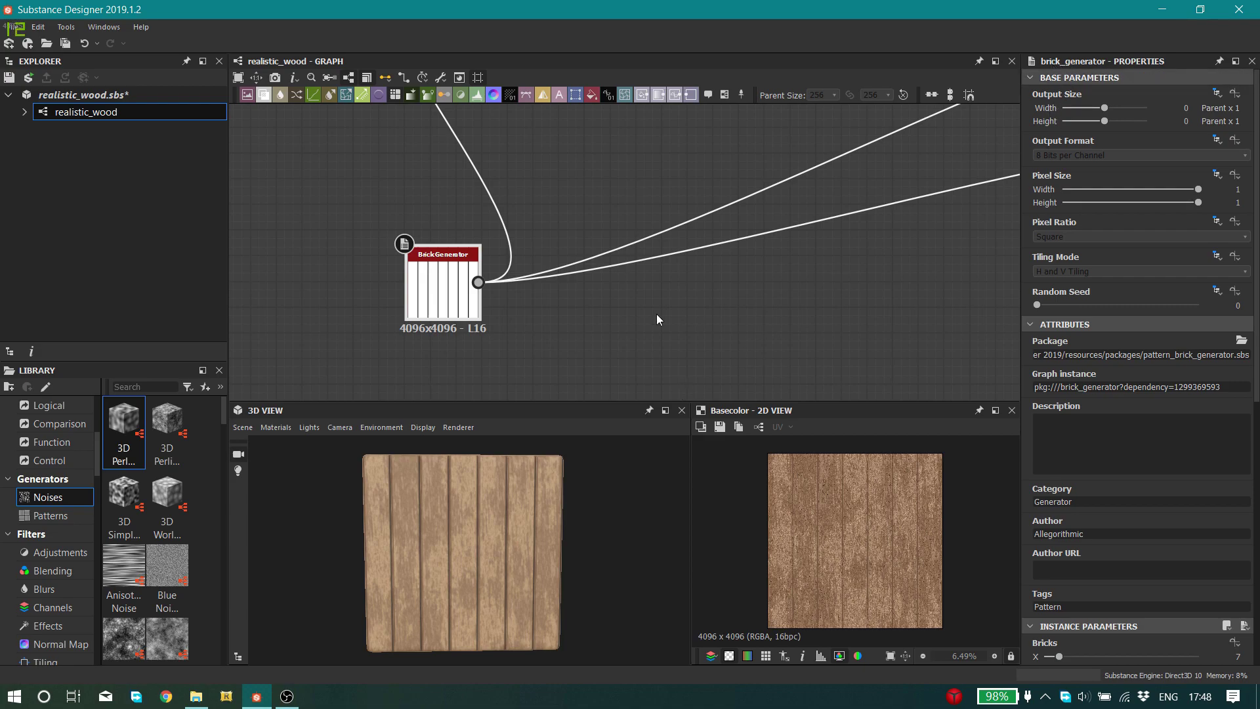
{"action": "scroll", "coordinate": [559, 333], "scroll_direction": "down", "scroll_amount": 1}
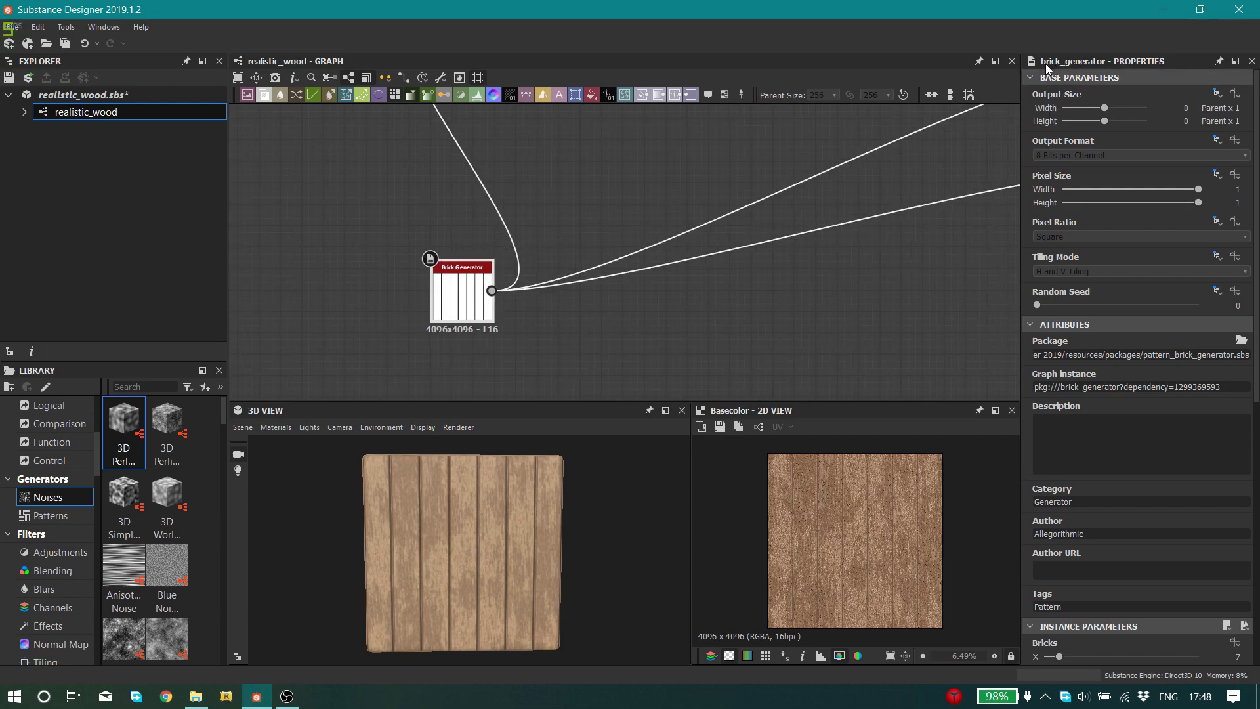
{"action": "scroll", "coordinate": [1142, 420], "scroll_direction": "down", "scroll_amount": 4}
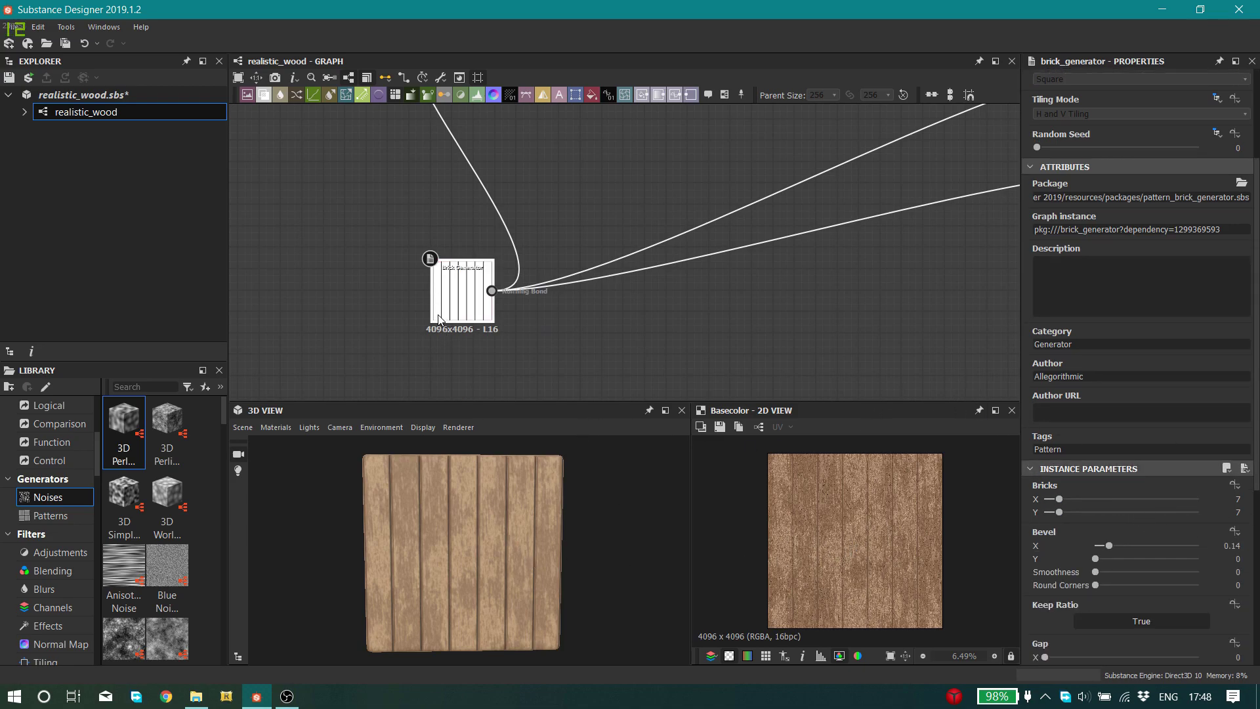
- Preview the Brick Generator's plank stripes in the 2D view, keeping Bricks X at 7
{"action": "double_click", "coordinate": [467, 302]}
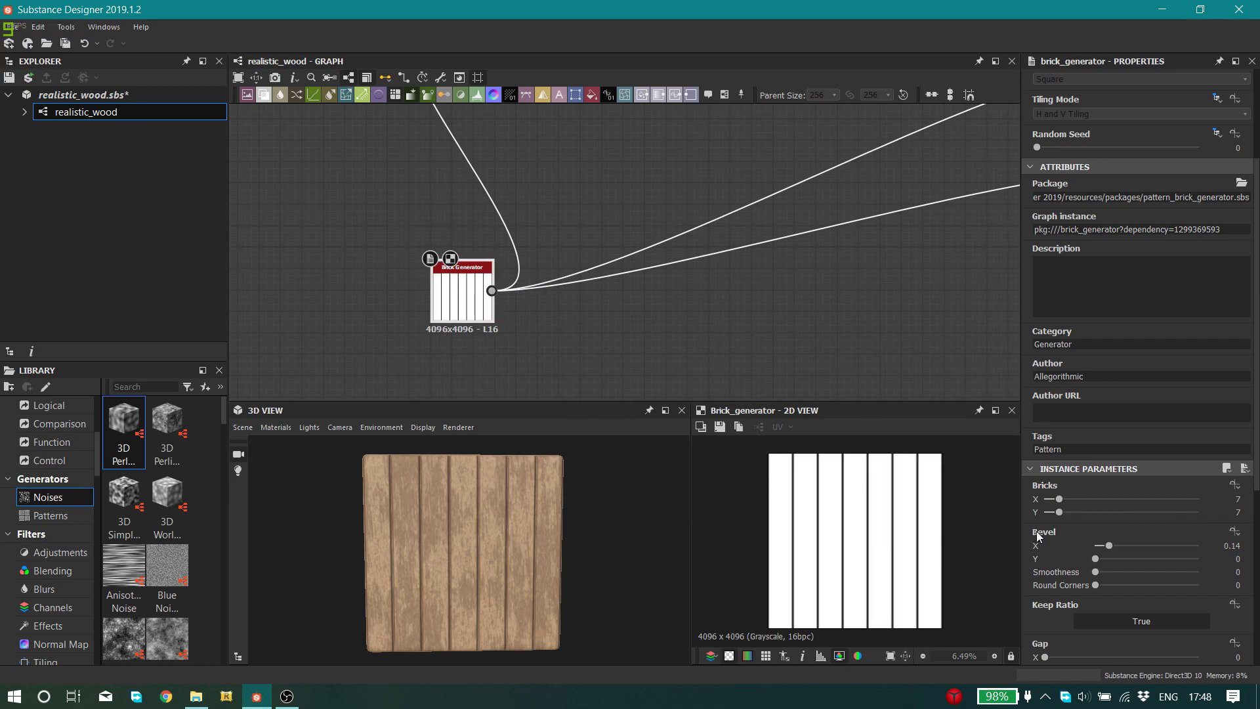
{"action": "left_click", "coordinate": [1238, 500]}
{"action": "left_click", "coordinate": [1059, 512]}
{"action": "left_click_drag", "start_coordinate": [1061, 505], "coordinate": [1060, 504]}
{"action": "scroll", "coordinate": [902, 559], "scroll_direction": "up", "scroll_amount": 2}
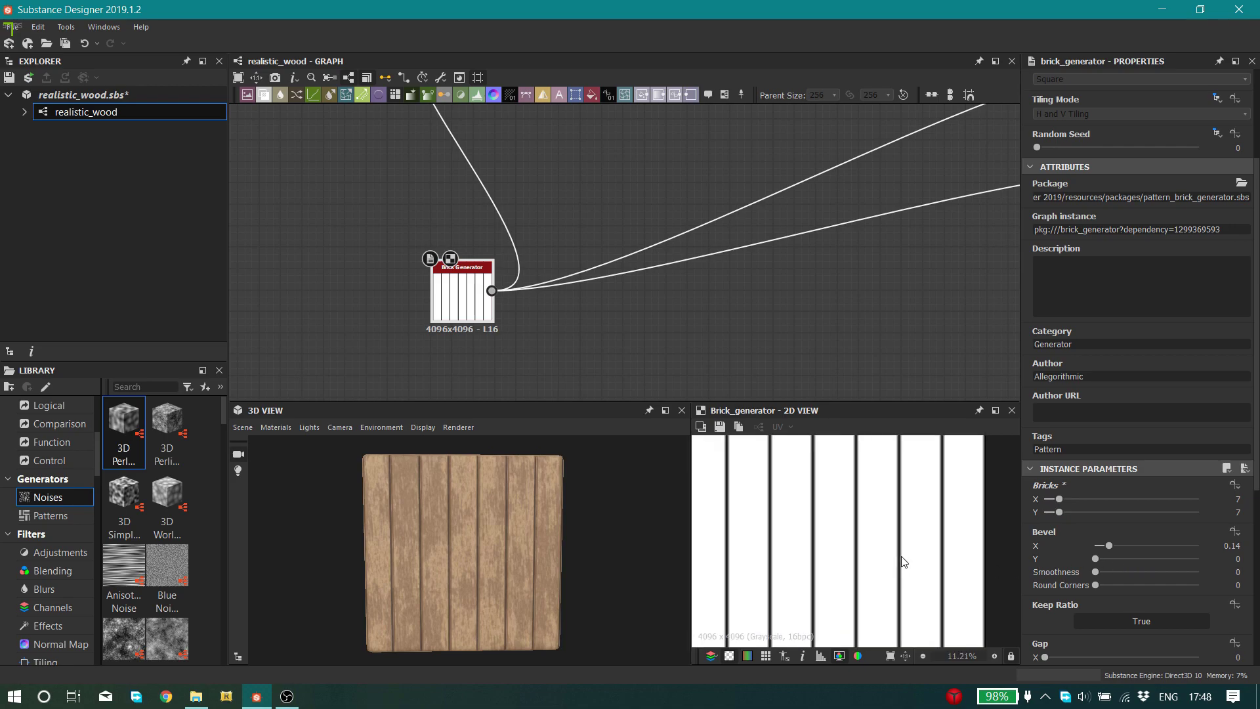
- Try Bevel X at 0 and other values, orbiting the 3D cube to compare plank grooves
{"action": "mouse_move", "coordinate": [1113, 551]}
{"action": "left_mouse_down"}
{"action": "mouse_move", "coordinate": [1140, 555]}
{"action": "mouse_move", "coordinate": [1090, 553]}
{"action": "left_mouse_up"}
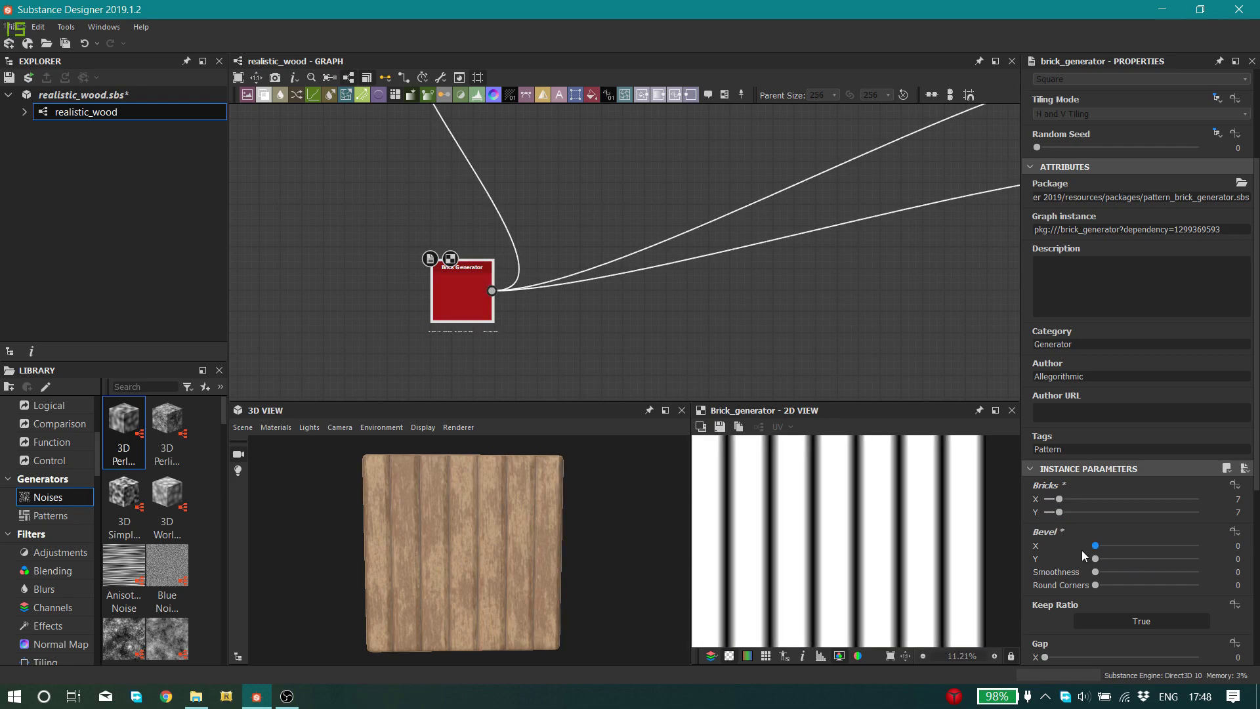
{"action": "scroll", "coordinate": [809, 555], "scroll_direction": "down", "scroll_amount": 3}
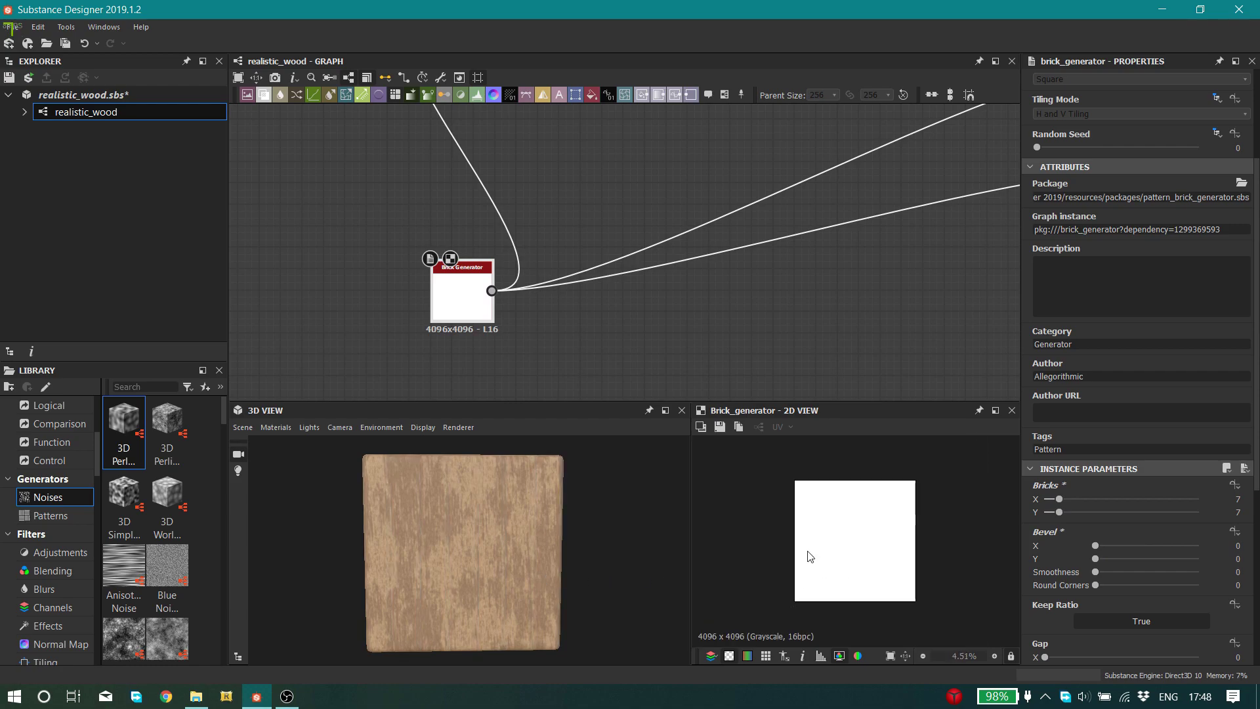
{"action": "left_click_drag", "start_coordinate": [485, 547], "coordinate": [544, 551]}
{"action": "scroll", "coordinate": [545, 551], "scroll_direction": "up", "scroll_amount": 3}
{"action": "left_click_drag", "start_coordinate": [470, 526], "coordinate": [576, 607]}
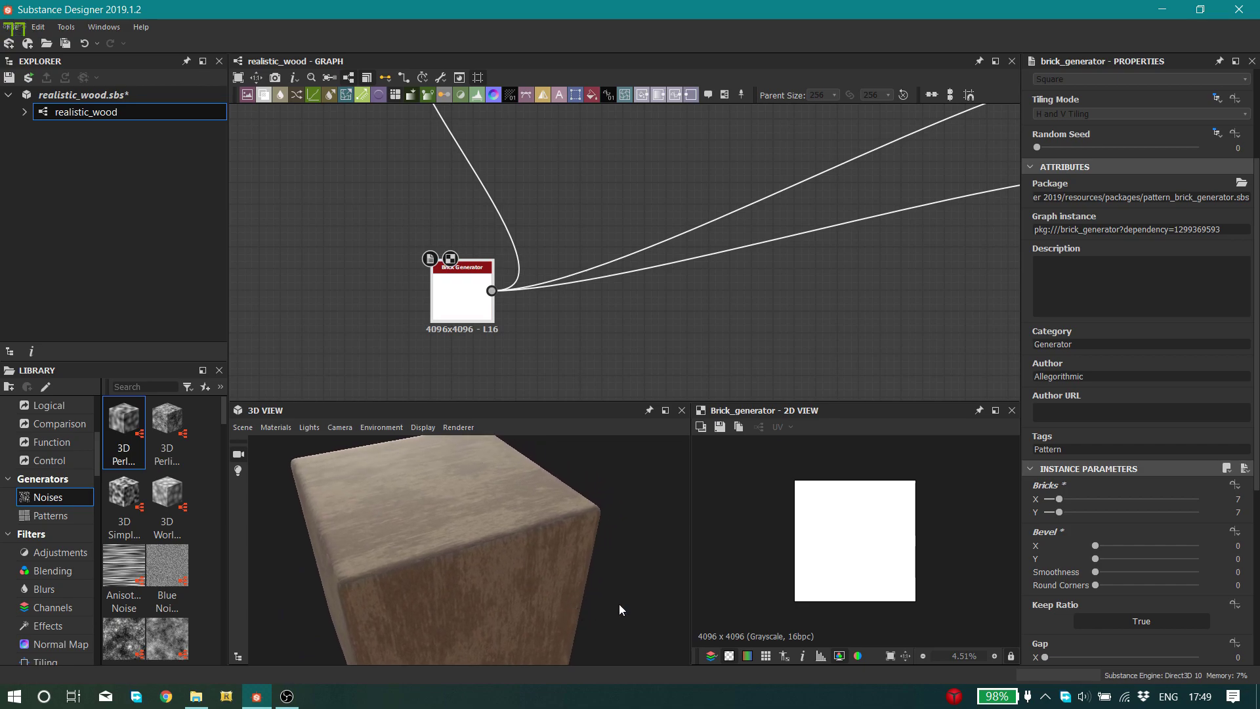
{"action": "left_click_drag", "start_coordinate": [1095, 545], "coordinate": [1110, 545]}
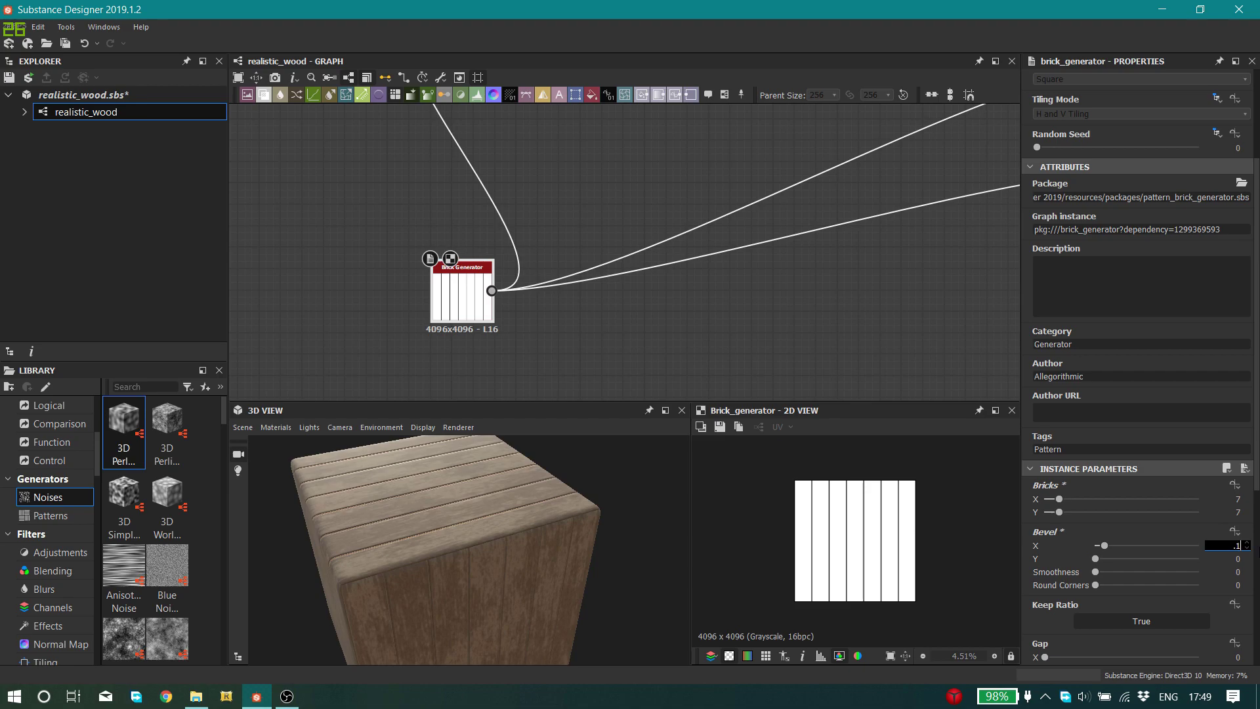
{"action": "left_click_drag", "start_coordinate": [502, 470], "coordinate": [515, 537]}
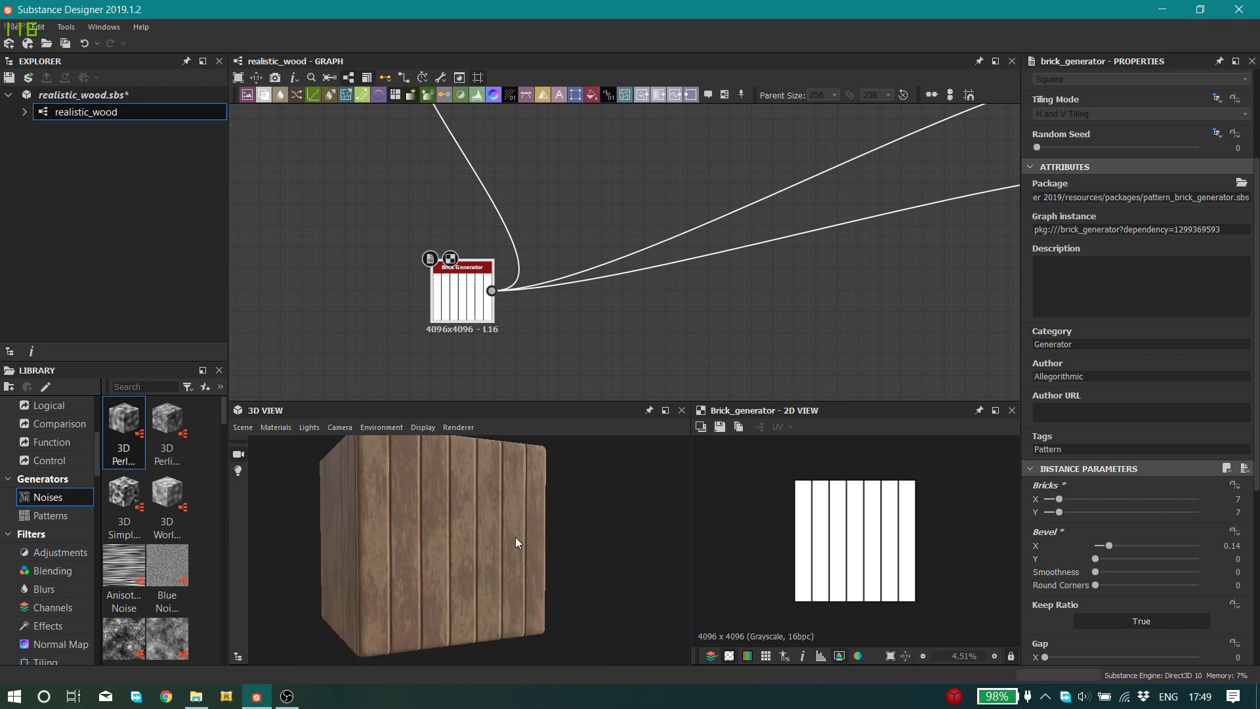
{"action": "left_click_drag", "start_coordinate": [469, 577], "coordinate": [446, 563]}
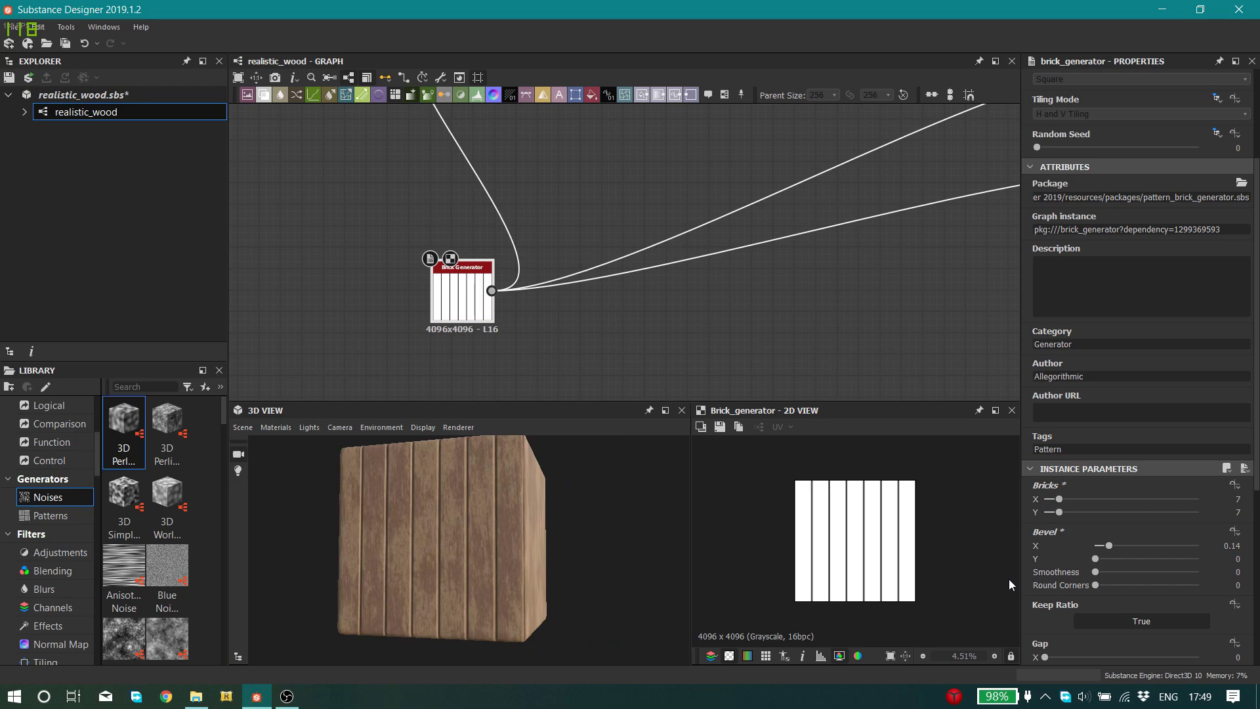
{"action": "left_click_drag", "start_coordinate": [1109, 545], "coordinate": [651, 556]}
{"action": "left_click_drag", "start_coordinate": [529, 547], "coordinate": [577, 624]}
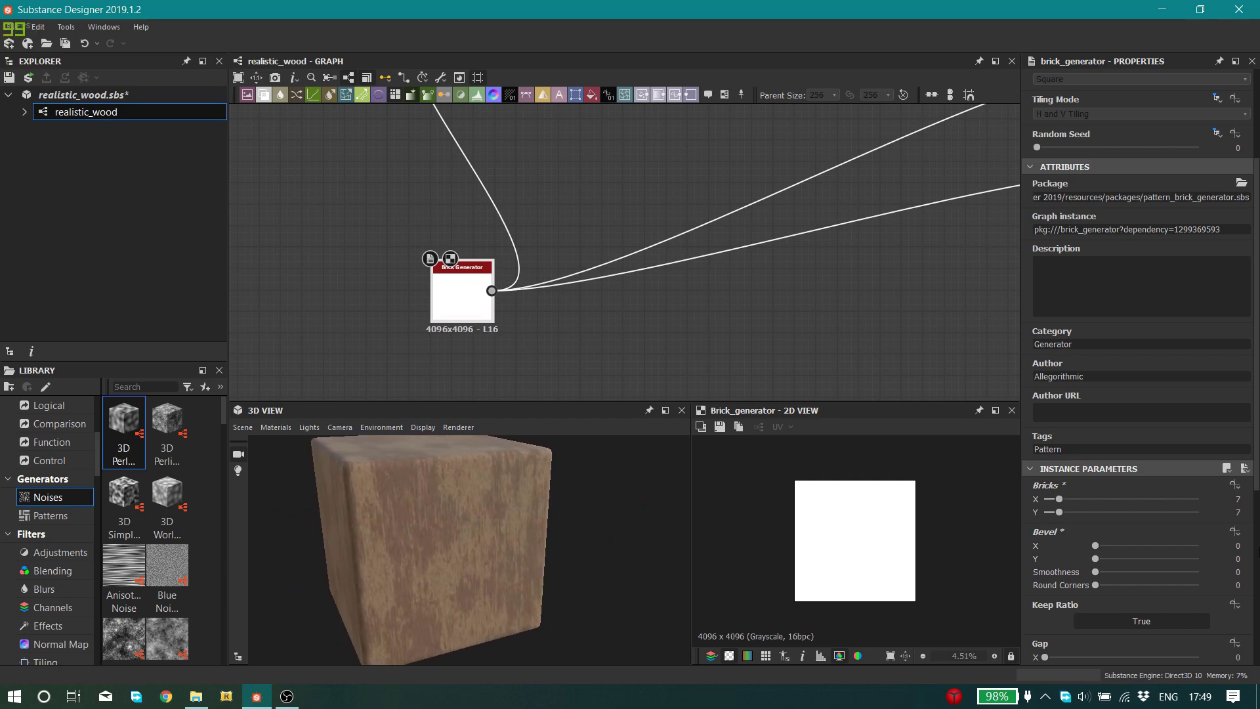
- Set the Brick Generator's Bevel X back to 0.14
{"action": "double_click", "coordinate": [1237, 546]}
{"action": "type", "text": "0.14"}
{"action": "key", "text": "Return"}
{"action": "left_click_drag", "start_coordinate": [545, 555], "coordinate": [499, 549]}
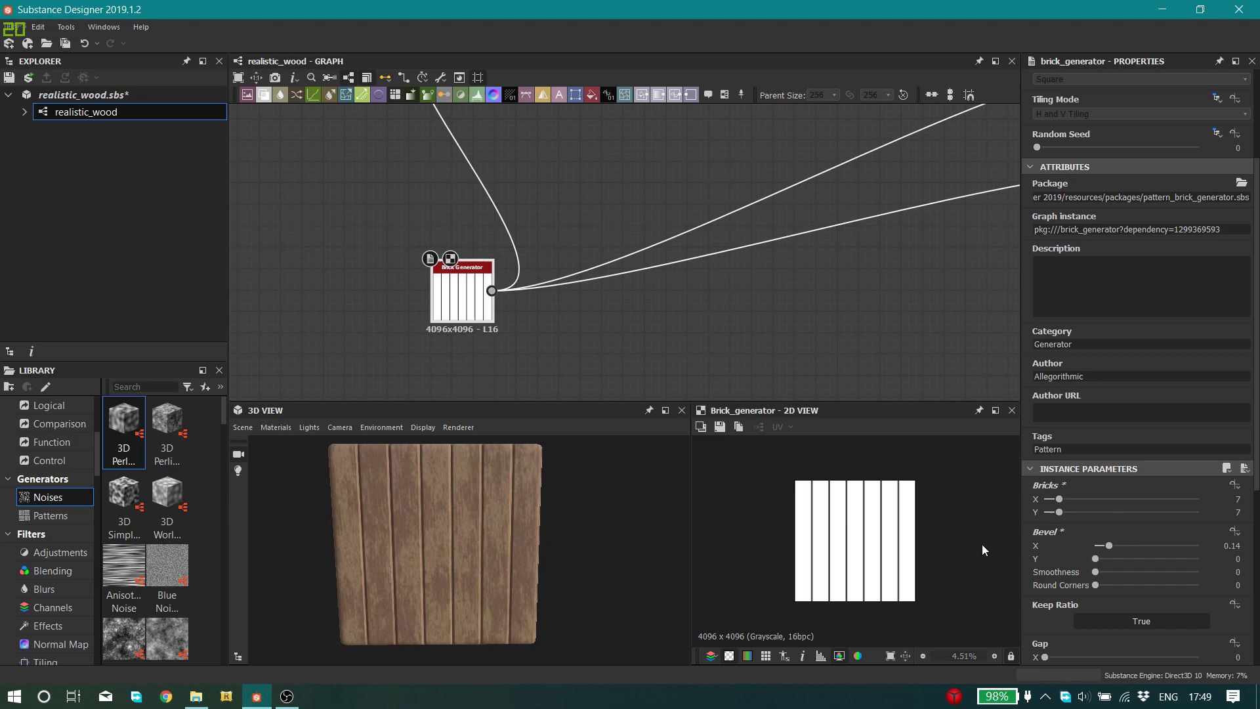
{"action": "scroll", "coordinate": [1055, 583], "scroll_direction": "down", "scroll_amount": 4}
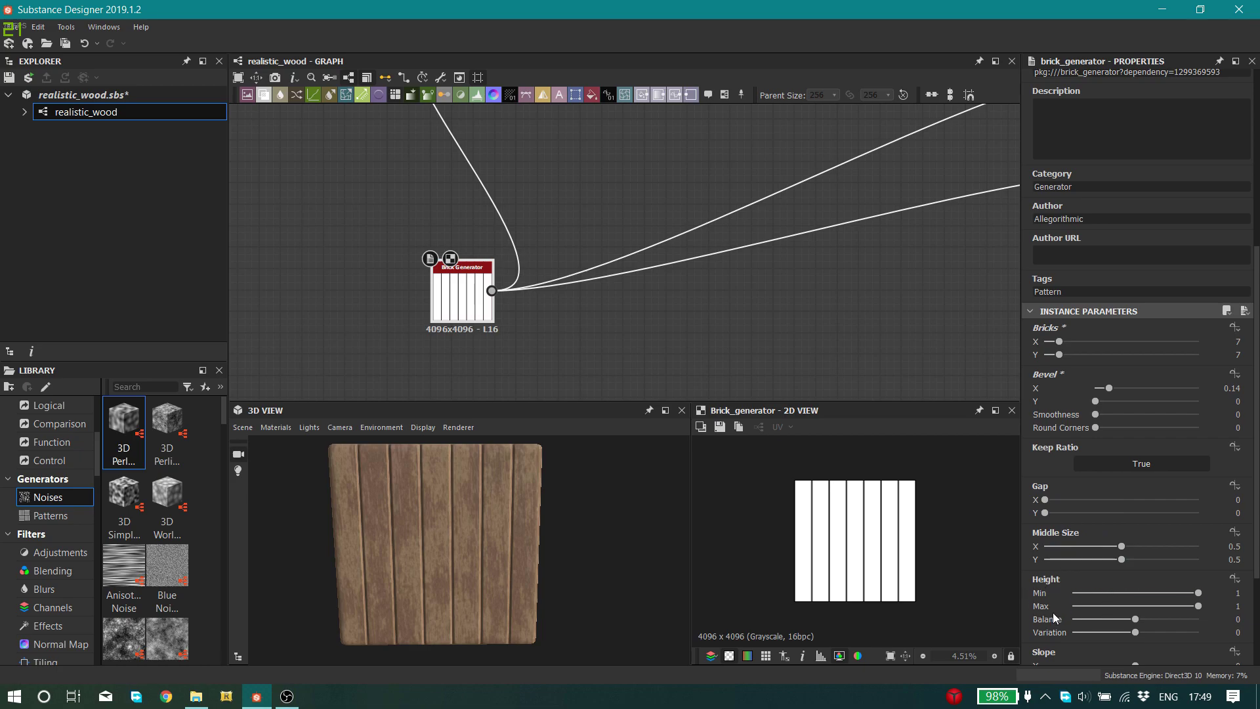
- Drag the Brick Generator's Offset slider from 1 down to 0
{"action": "scroll", "coordinate": [1052, 598], "scroll_direction": "down", "scroll_amount": 1}
{"action": "scroll", "coordinate": [1054, 603], "scroll_direction": "down", "scroll_amount": 2}
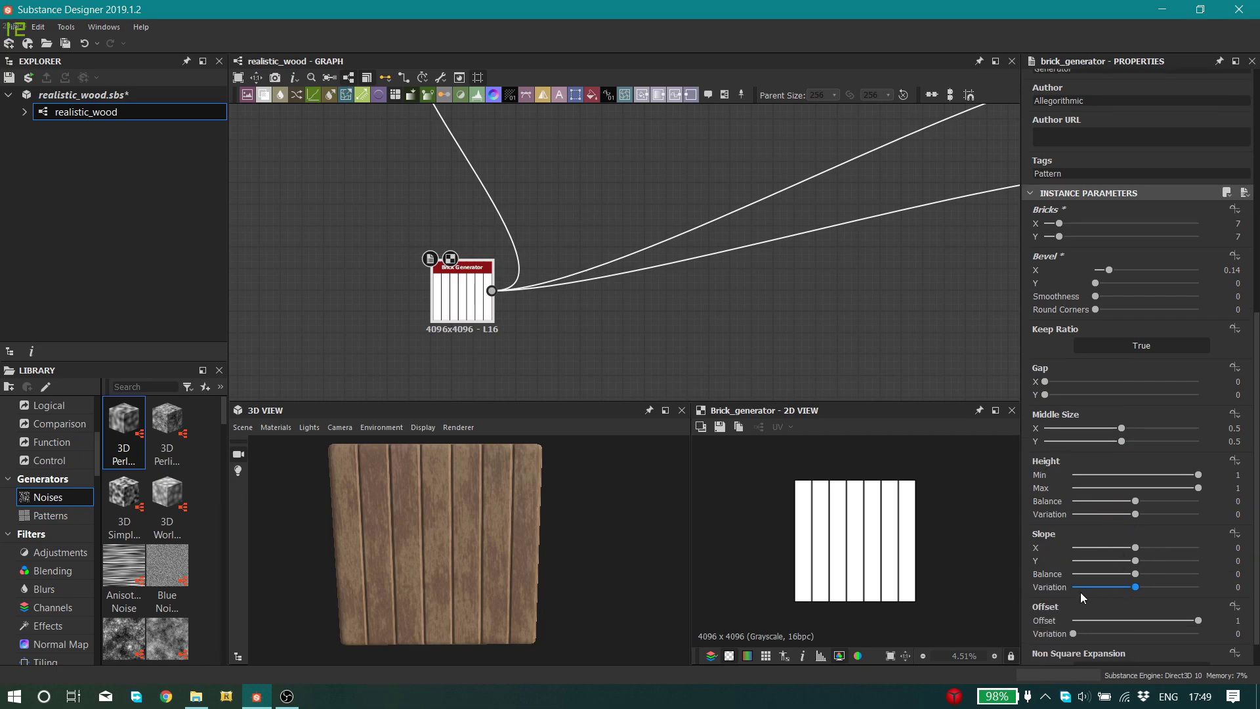
{"action": "scroll", "coordinate": [1096, 604], "scroll_direction": "down", "scroll_amount": 1}
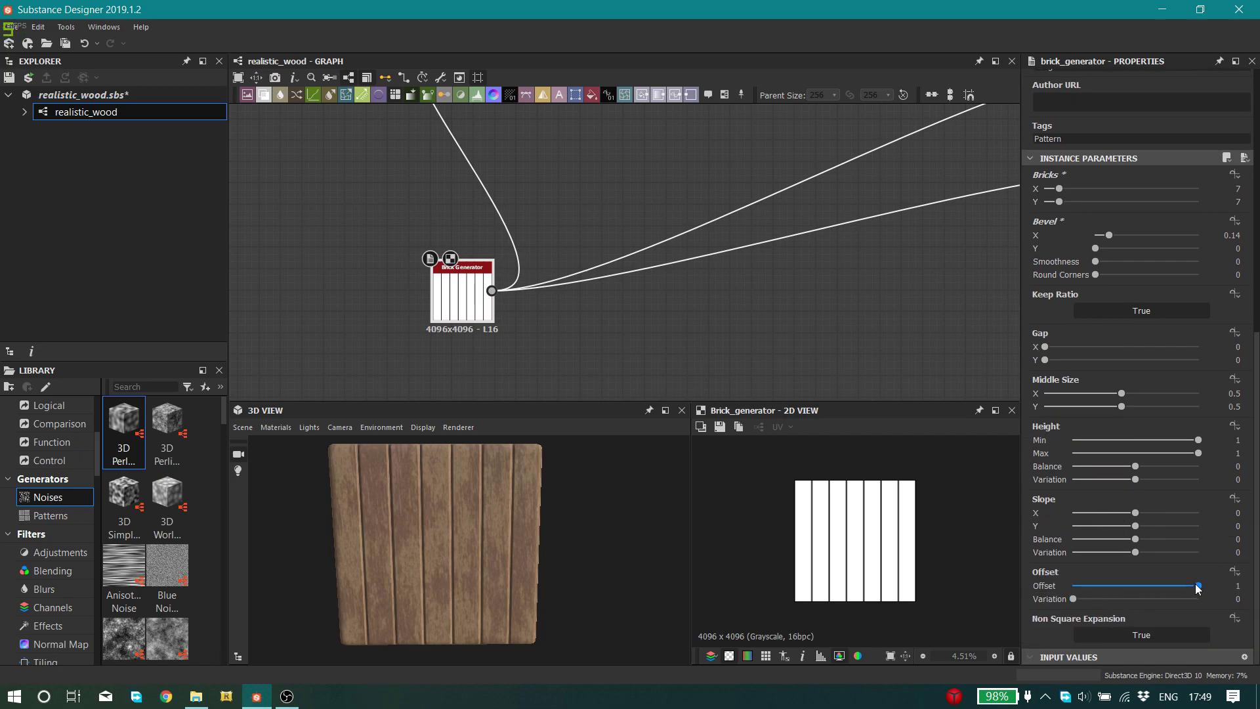
{"action": "left_click_drag", "start_coordinate": [1197, 586], "coordinate": [1006, 582]}
{"action": "scroll", "coordinate": [1052, 575], "scroll_direction": "up", "scroll_amount": 3}
{"action": "scroll", "coordinate": [954, 573], "scroll_direction": "down", "scroll_amount": 1}
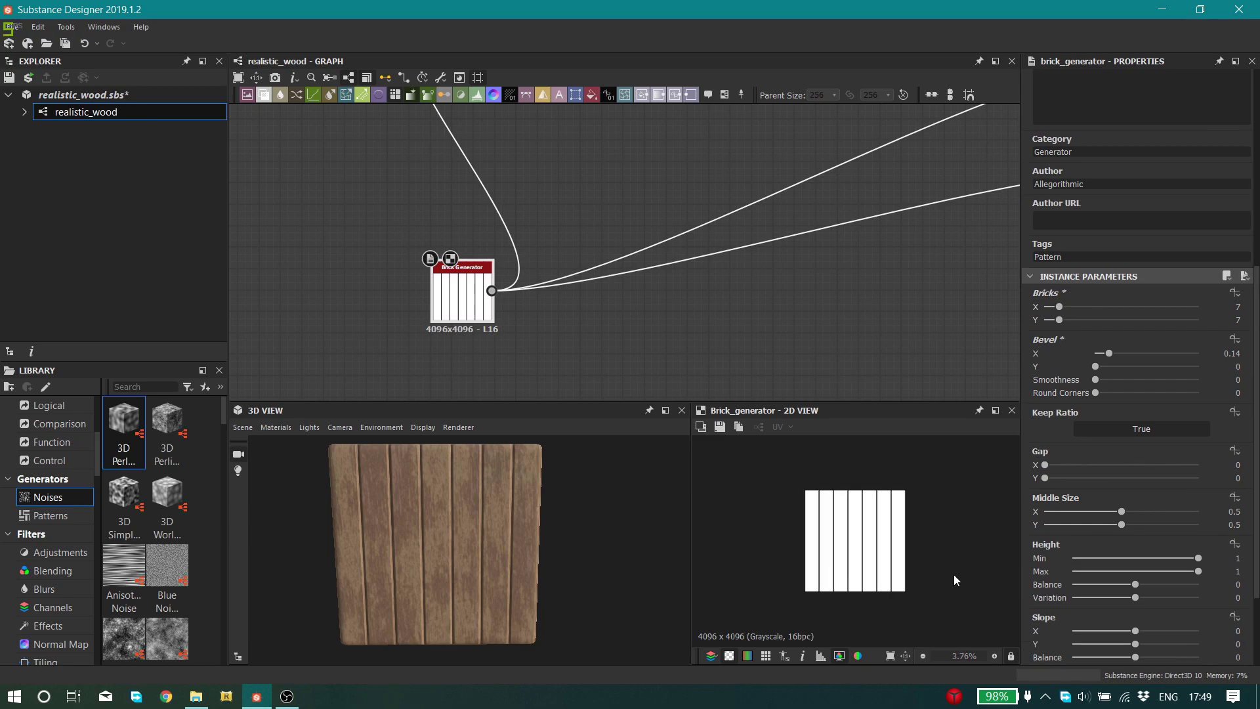
{"action": "scroll", "coordinate": [1051, 544], "scroll_direction": "up", "scroll_amount": 1}
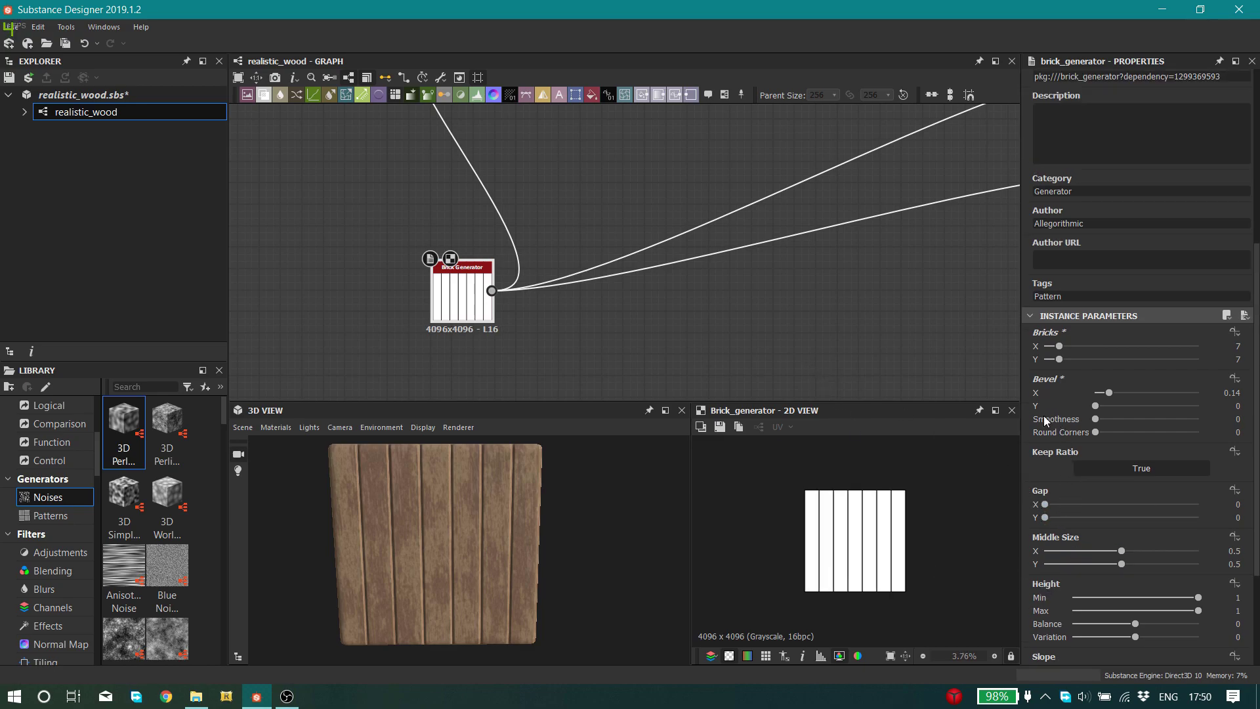
- Raise the Brick Generator's Bevel Y to 0.16 and inspect the brick grid closely
{"action": "left_click_drag", "start_coordinate": [598, 546], "coordinate": [603, 519]}
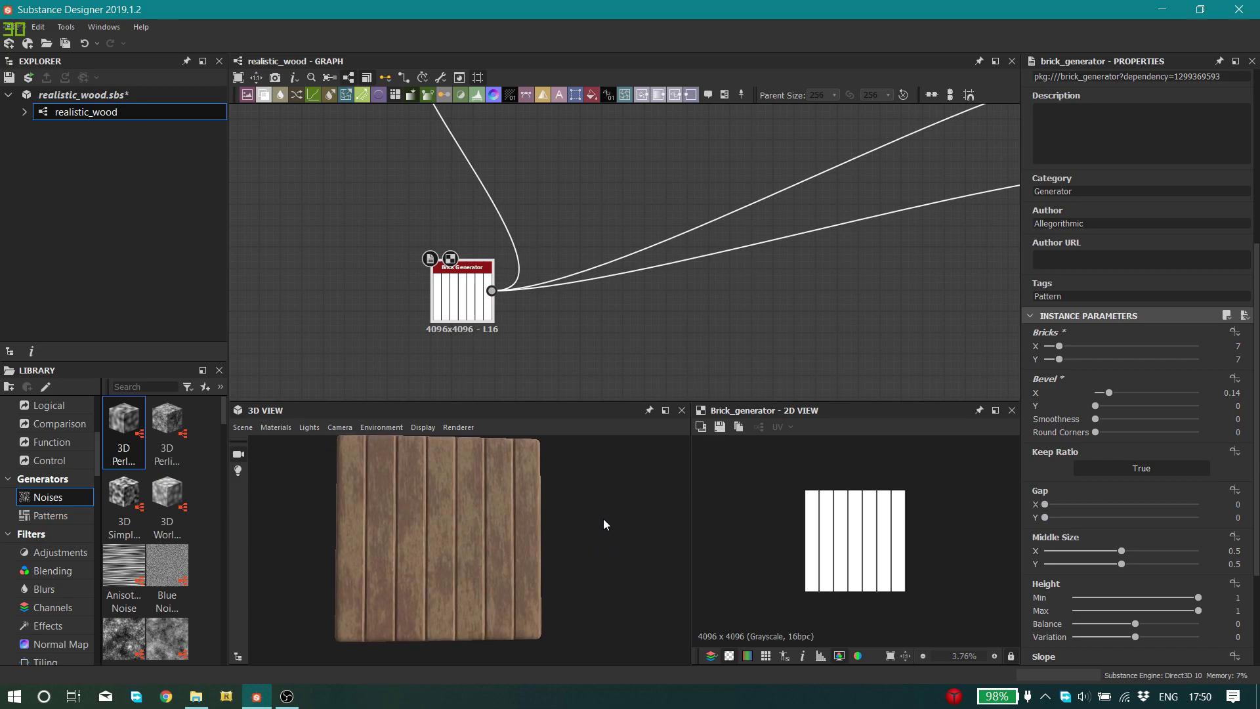
{"action": "left_click_drag", "start_coordinate": [1095, 406], "coordinate": [1109, 405]}
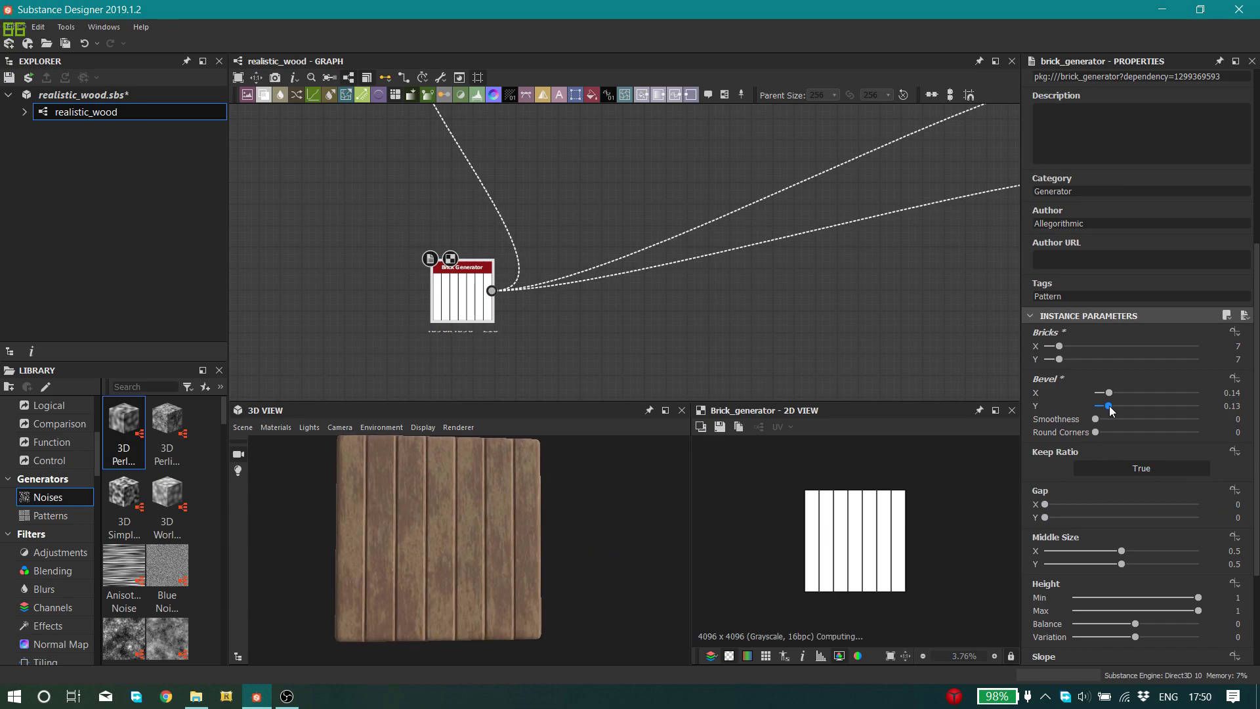
{"action": "left_click_drag", "start_coordinate": [455, 554], "coordinate": [731, 507]}
{"action": "scroll", "coordinate": [495, 541], "scroll_direction": "up", "scroll_amount": 3}
{"action": "scroll", "coordinate": [392, 538], "scroll_direction": "down", "scroll_amount": 3}
- View the cube from the front, side and top, then return Bevel Y to 0
{"action": "left_click_drag", "start_coordinate": [565, 536], "coordinate": [535, 535]}
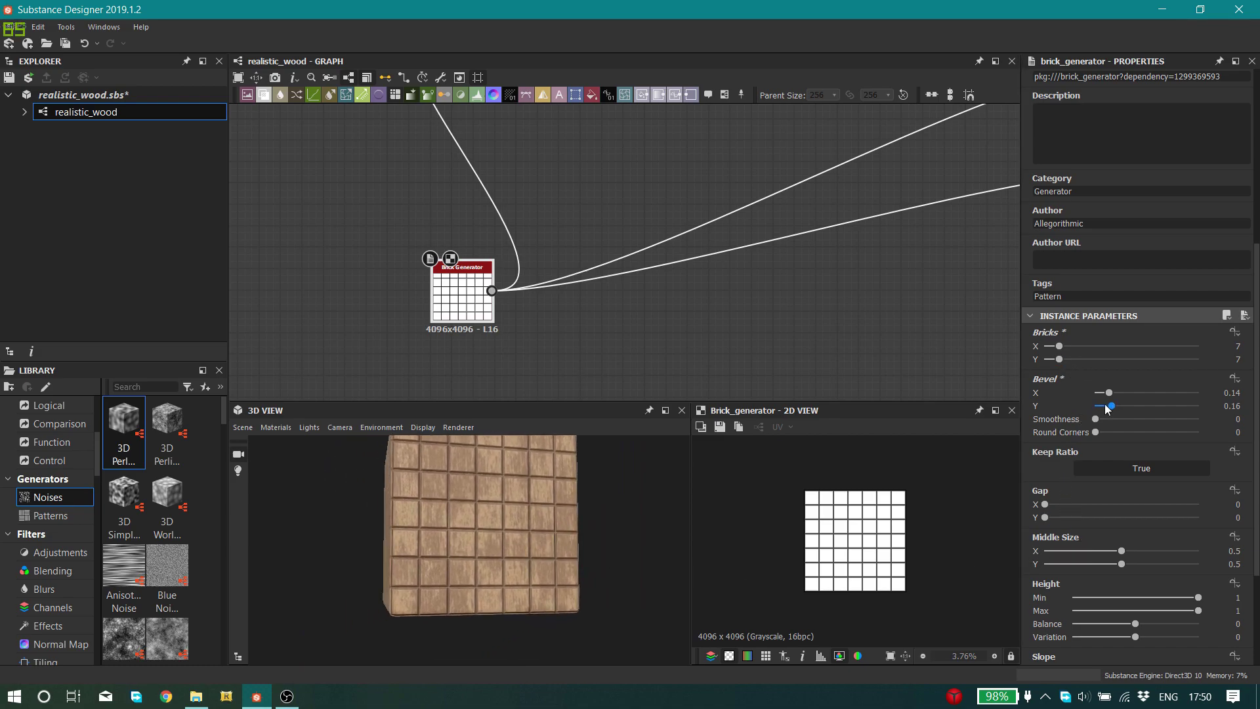
{"action": "left_click_drag", "start_coordinate": [672, 524], "coordinate": [607, 565]}
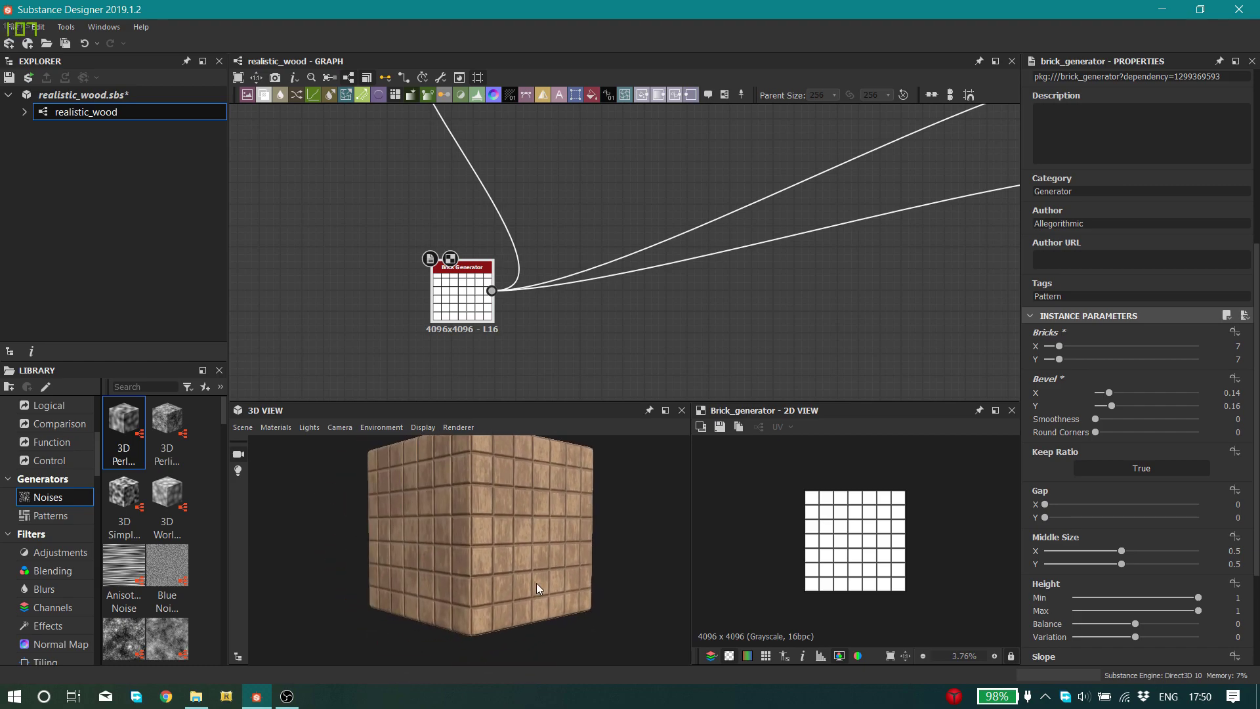
{"action": "left_click_drag", "start_coordinate": [537, 583], "coordinate": [430, 603]}
{"action": "left_click_drag", "start_coordinate": [1112, 408], "coordinate": [987, 411]}
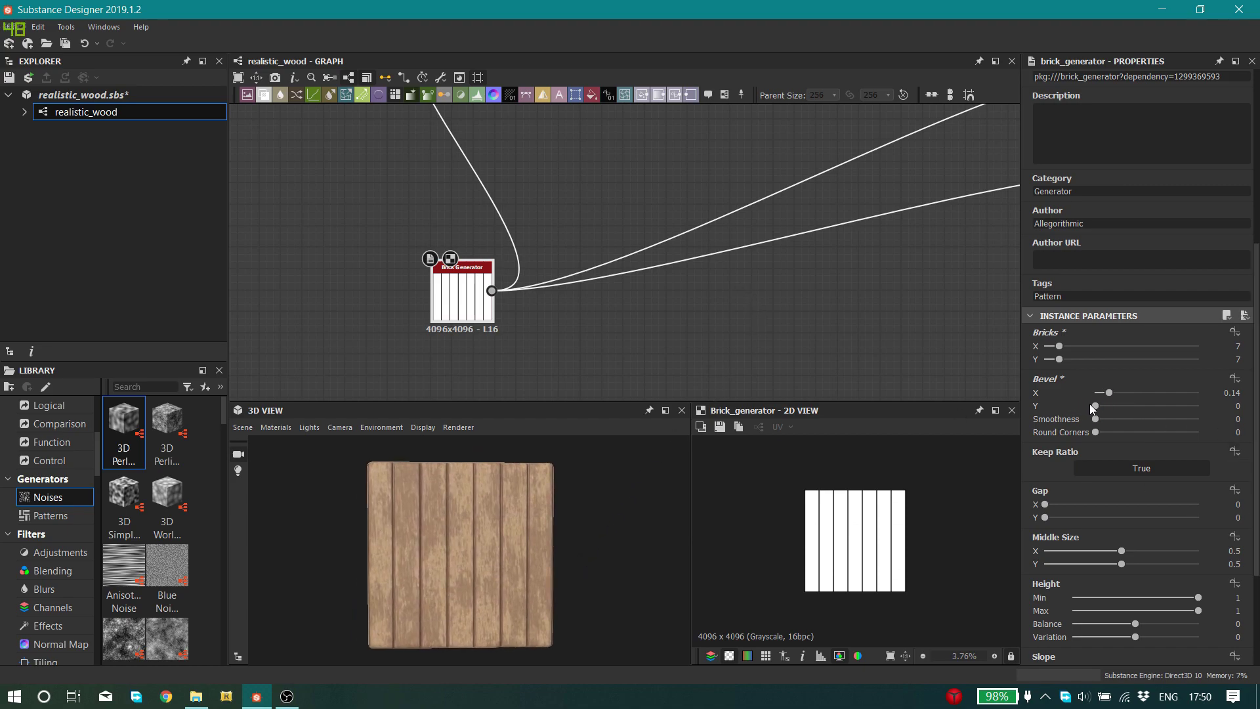
- Frame the pattern frame's nodes and select its Levels node to show its settings and preview
{"action": "scroll", "coordinate": [770, 357], "scroll_direction": "down", "scroll_amount": 3}
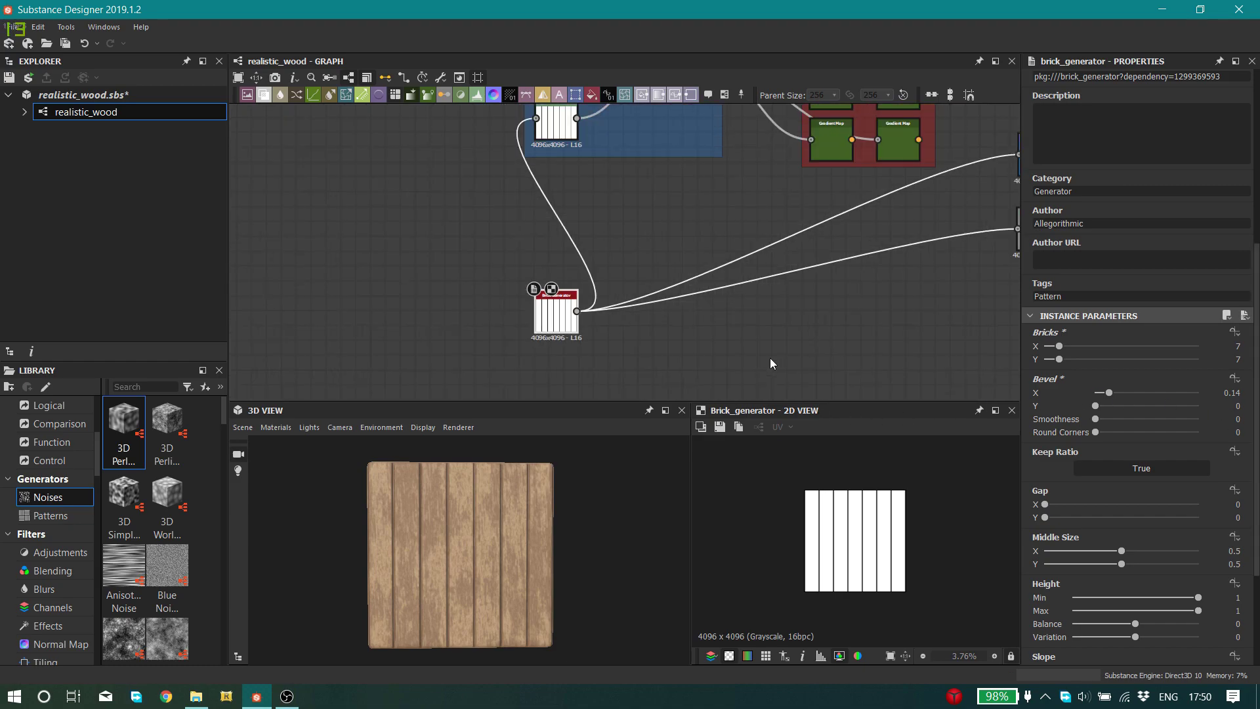
{"action": "scroll", "coordinate": [582, 120], "scroll_direction": "up", "scroll_amount": 2}
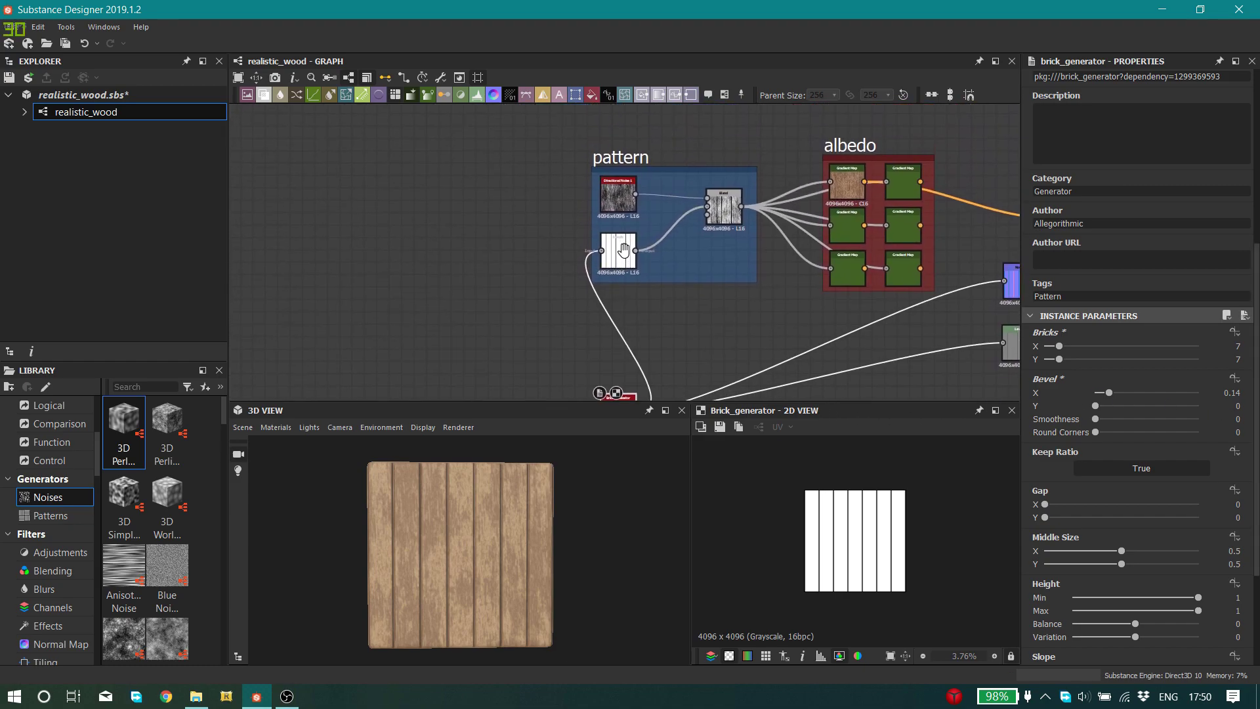
{"action": "middle_click_drag", "start_coordinate": [635, 272], "coordinate": [584, 269]}
{"action": "scroll", "coordinate": [650, 318], "scroll_direction": "up", "scroll_amount": 2}
{"action": "scroll", "coordinate": [650, 317], "scroll_direction": "up", "scroll_amount": 2}
{"action": "scroll", "coordinate": [609, 287], "scroll_direction": "down", "scroll_amount": 4}
{"action": "left_click", "coordinate": [575, 187]}
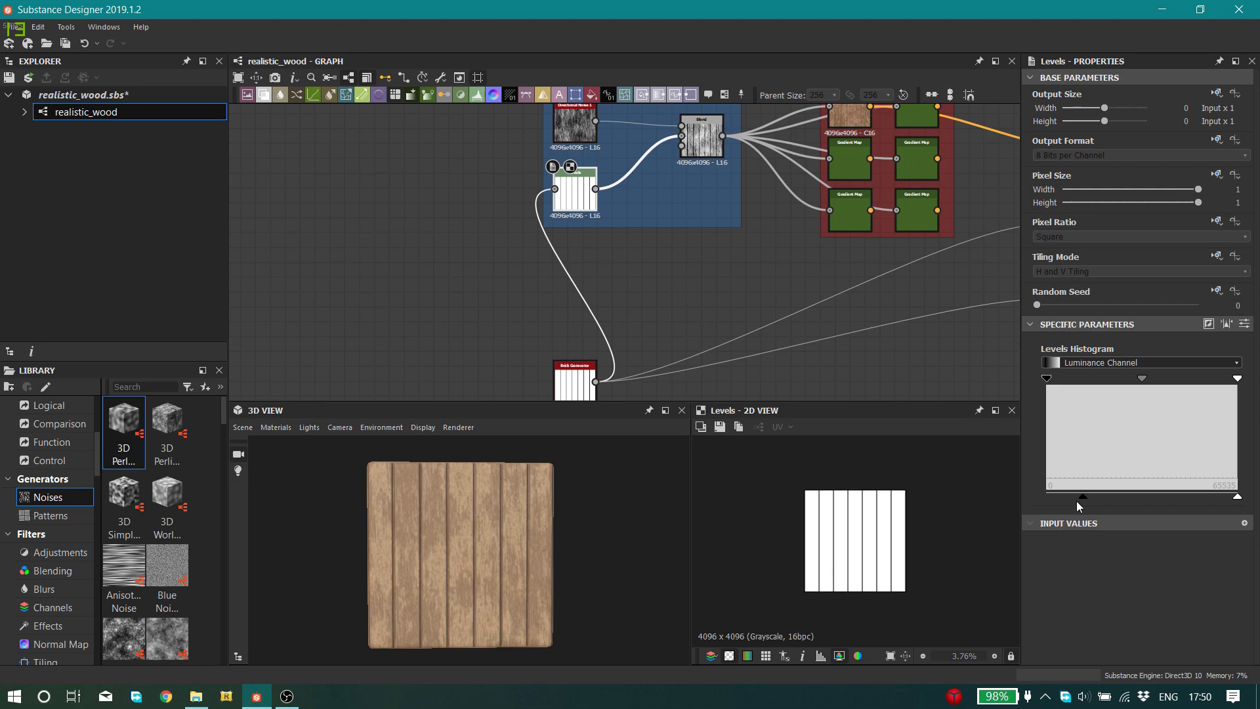
{"action": "middle_click_drag", "start_coordinate": [632, 326], "coordinate": [640, 404]}
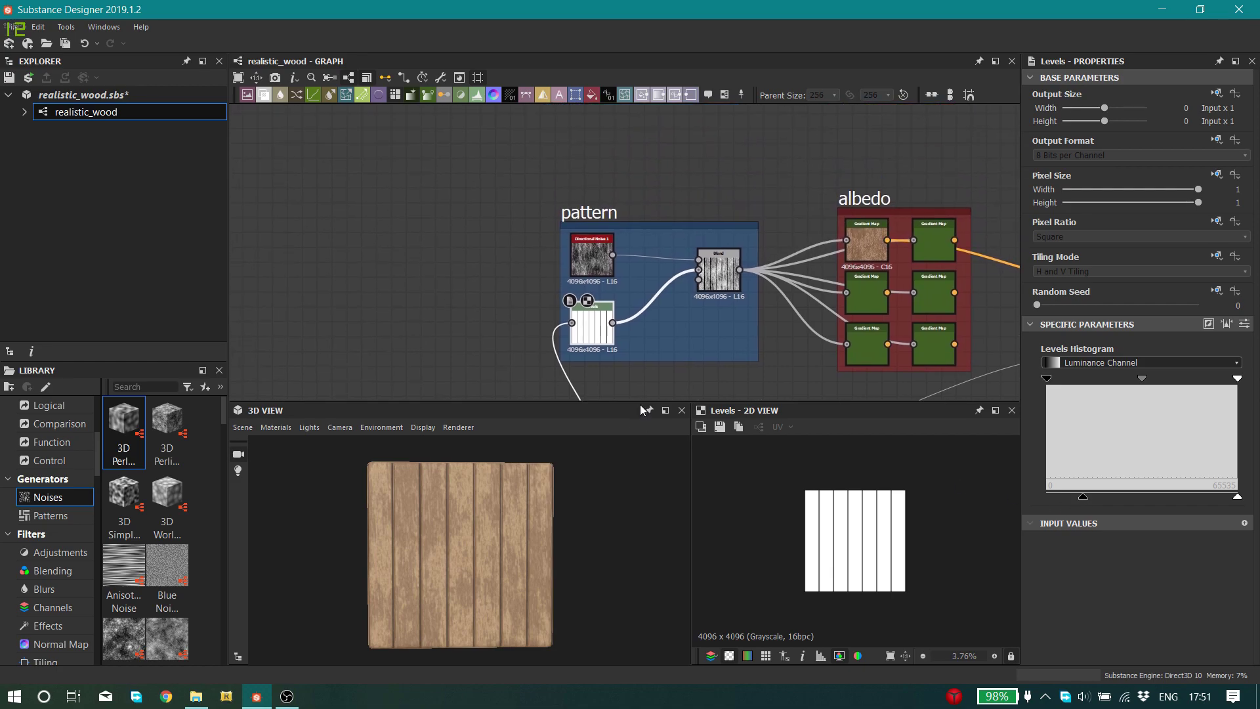
{"action": "scroll", "coordinate": [604, 285], "scroll_direction": "up", "scroll_amount": 3}
- Set Directional Noise 1's angle to 88 degrees after trying 41, then preview the Blend node
{"action": "left_click", "coordinate": [587, 247]}
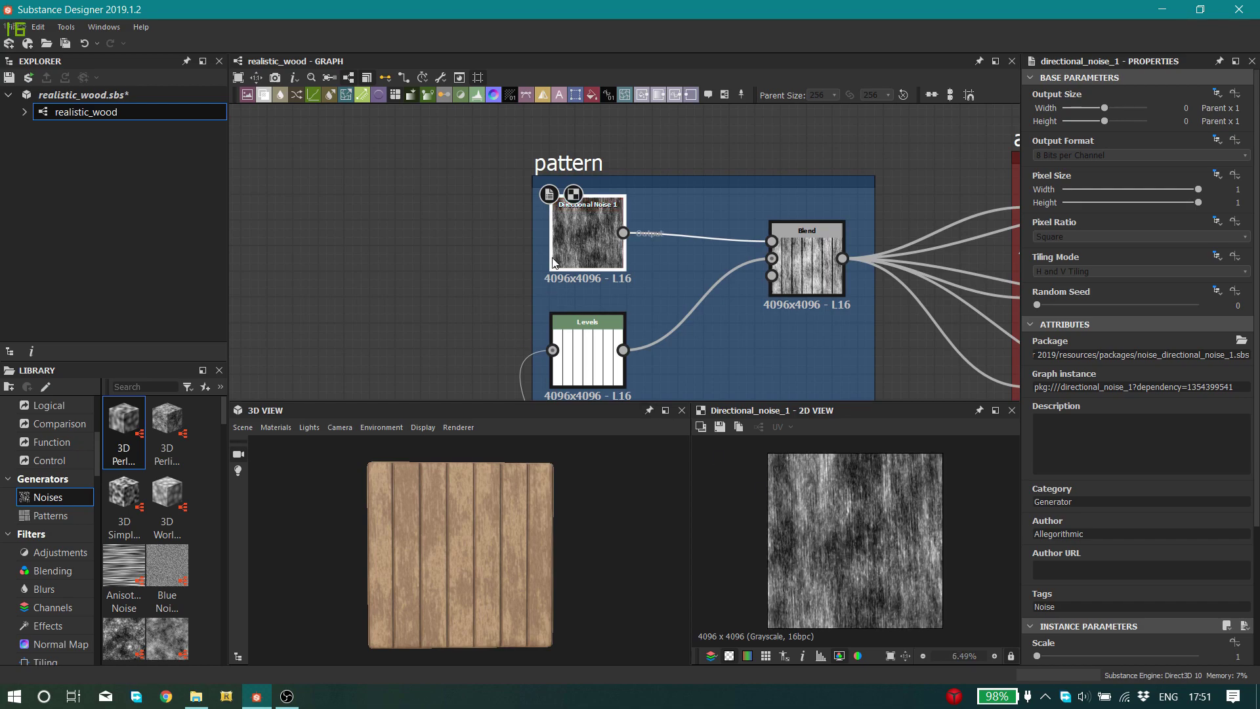
{"action": "scroll", "coordinate": [170, 580], "scroll_direction": "down", "scroll_amount": 3}
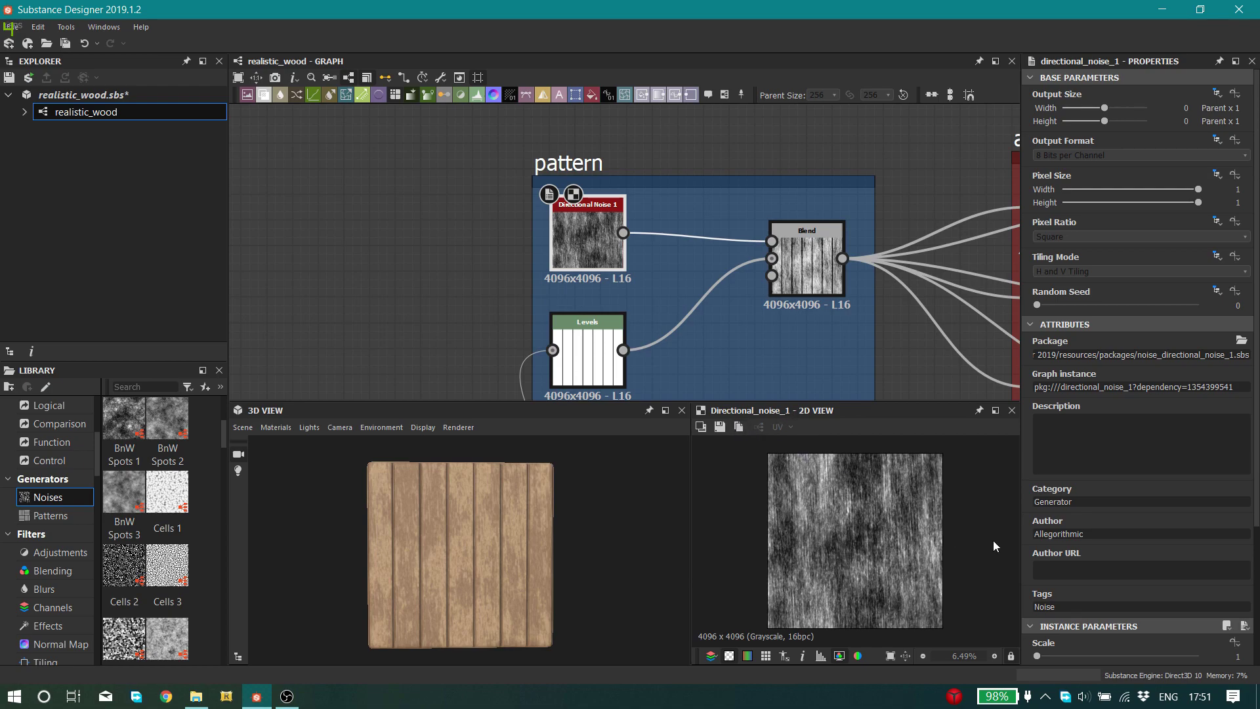
{"action": "scroll", "coordinate": [1134, 532], "scroll_direction": "down", "scroll_amount": 3}
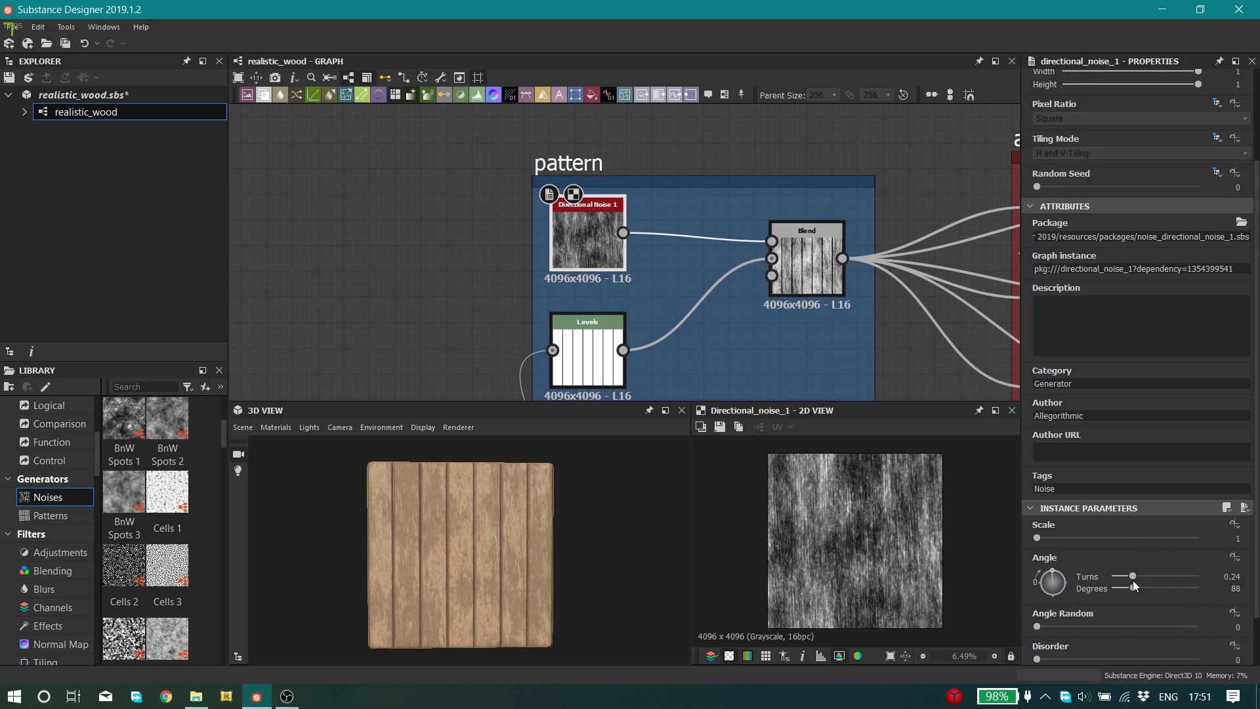
{"action": "mouse_move", "coordinate": [1133, 588]}
{"action": "left_mouse_down"}
{"action": "mouse_move", "coordinate": [1142, 596]}
{"action": "mouse_move", "coordinate": [1124, 597]}
{"action": "left_mouse_up"}
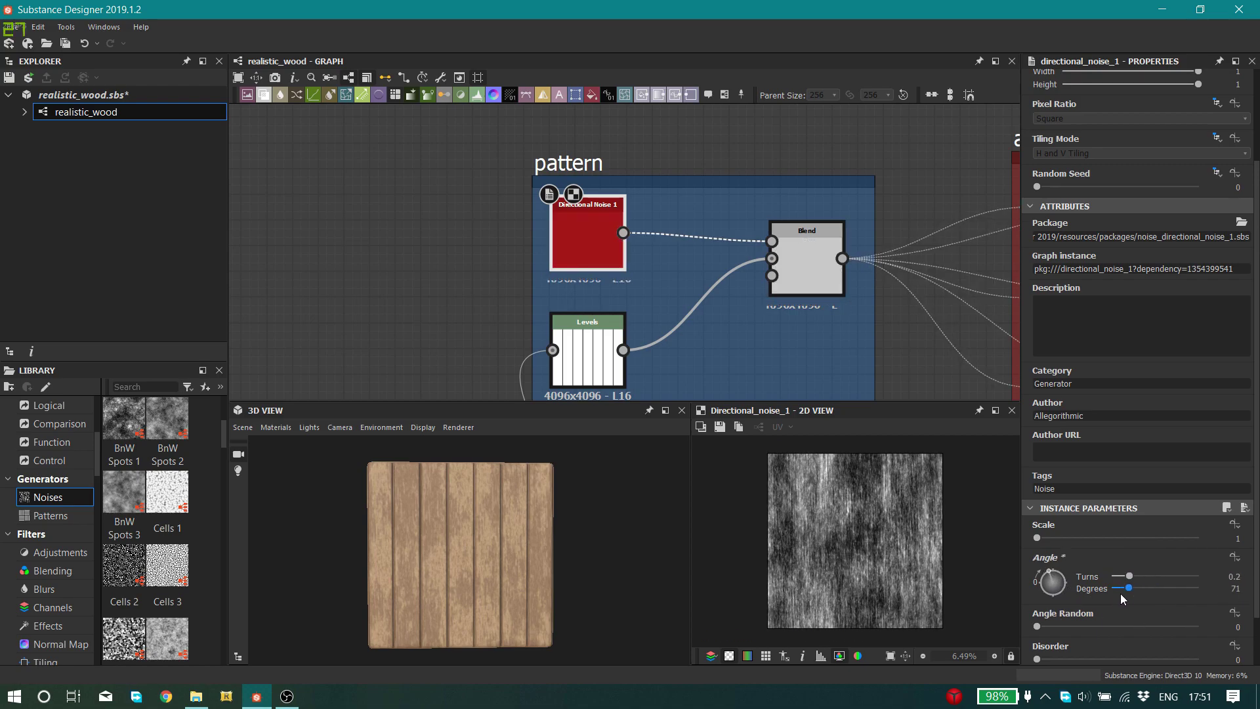
{"action": "left_click", "coordinate": [1232, 588]}
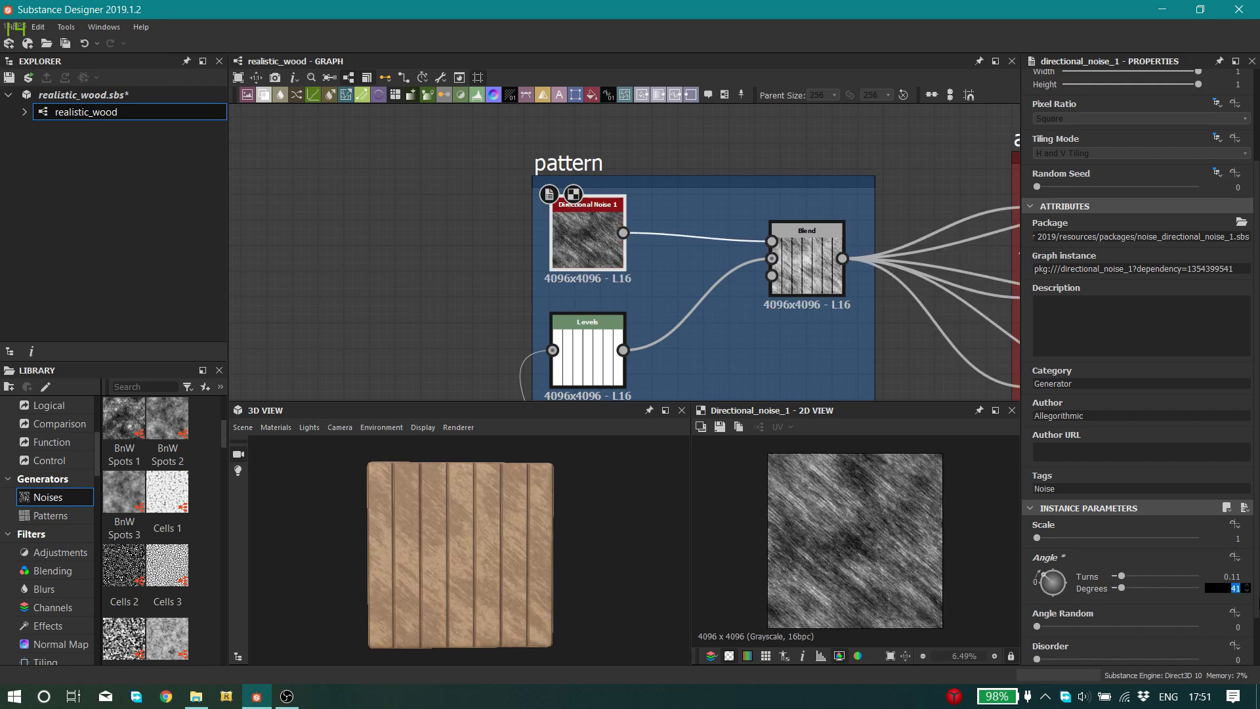
{"action": "type", "text": "88"}
{"action": "key", "text": "Return"}
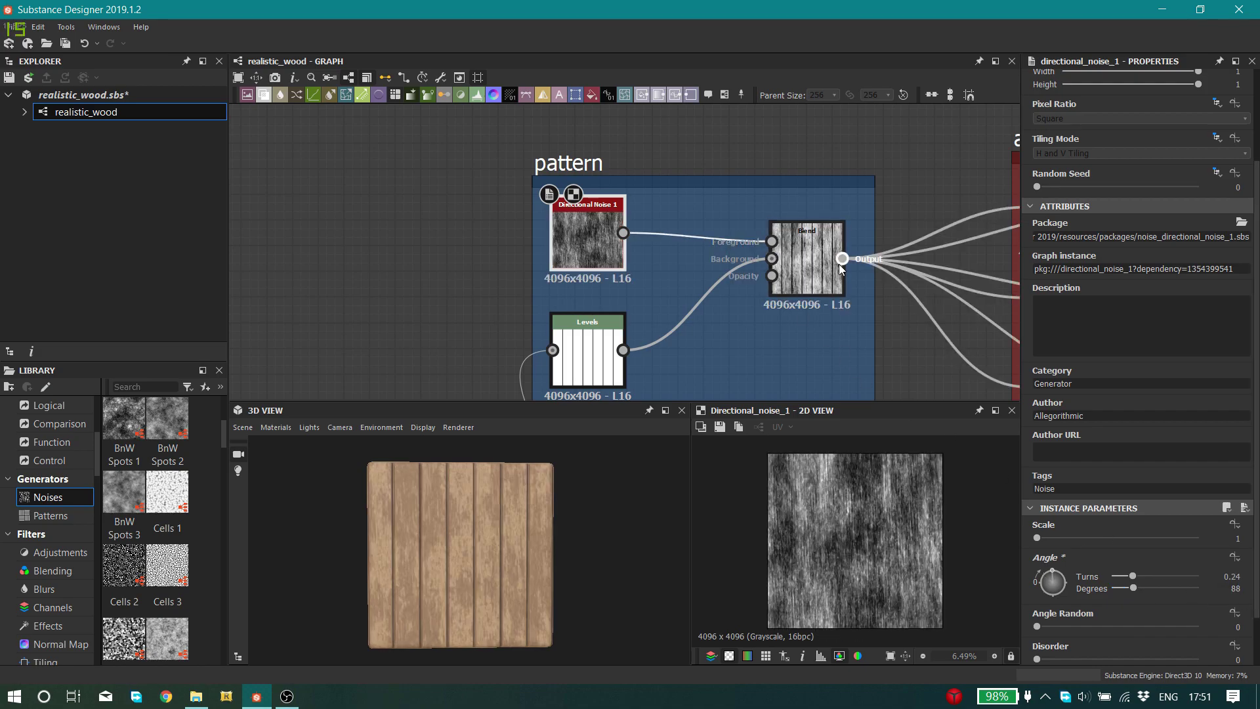
{"action": "left_click", "coordinate": [819, 279]}
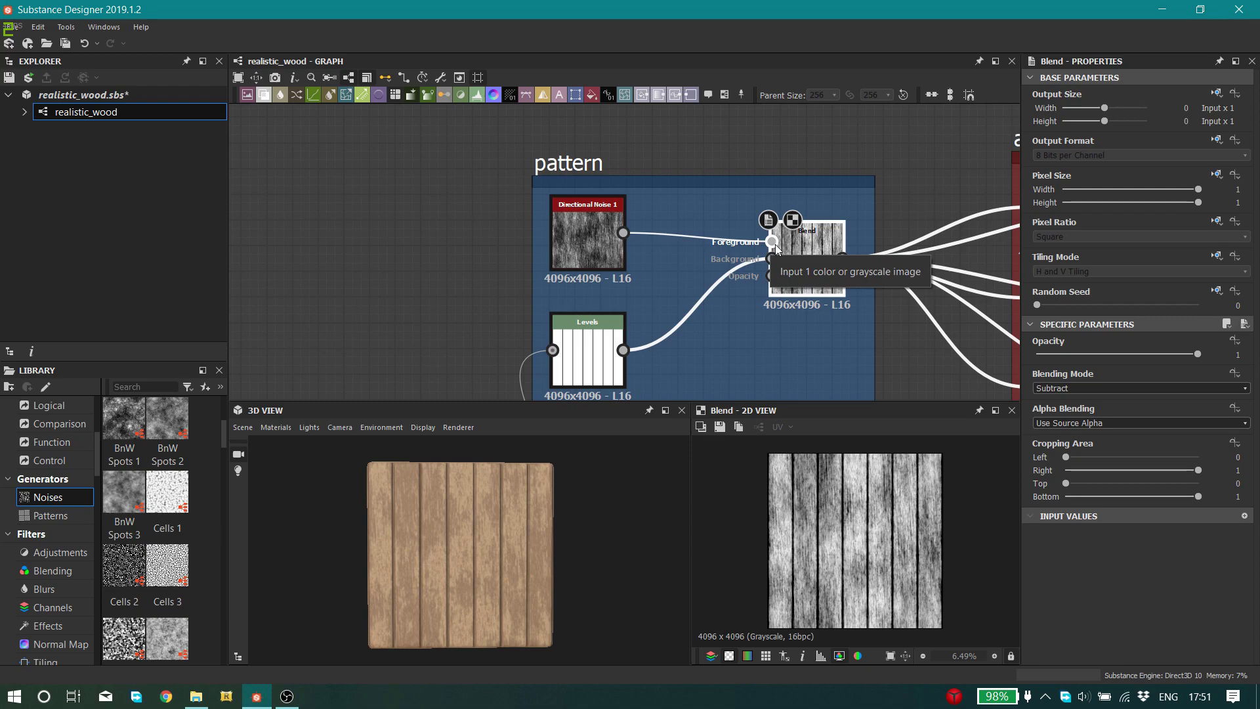
- Pan the graph past the albedo frame to frame the Normal, Roughness, Metallic outputs and Brick Generator
{"action": "scroll", "coordinate": [747, 326], "scroll_direction": "down", "scroll_amount": 2}
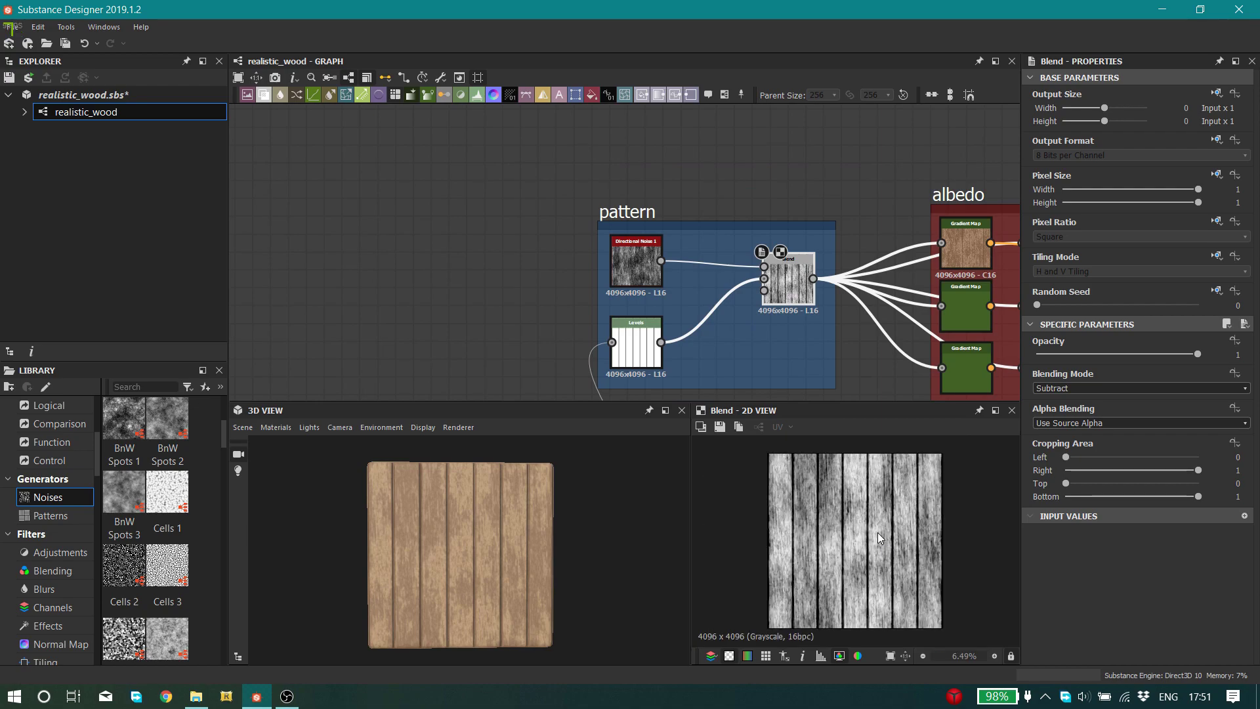
{"action": "scroll", "coordinate": [876, 533], "scroll_direction": "down", "scroll_amount": 1}
{"action": "right_click", "coordinate": [657, 318]}
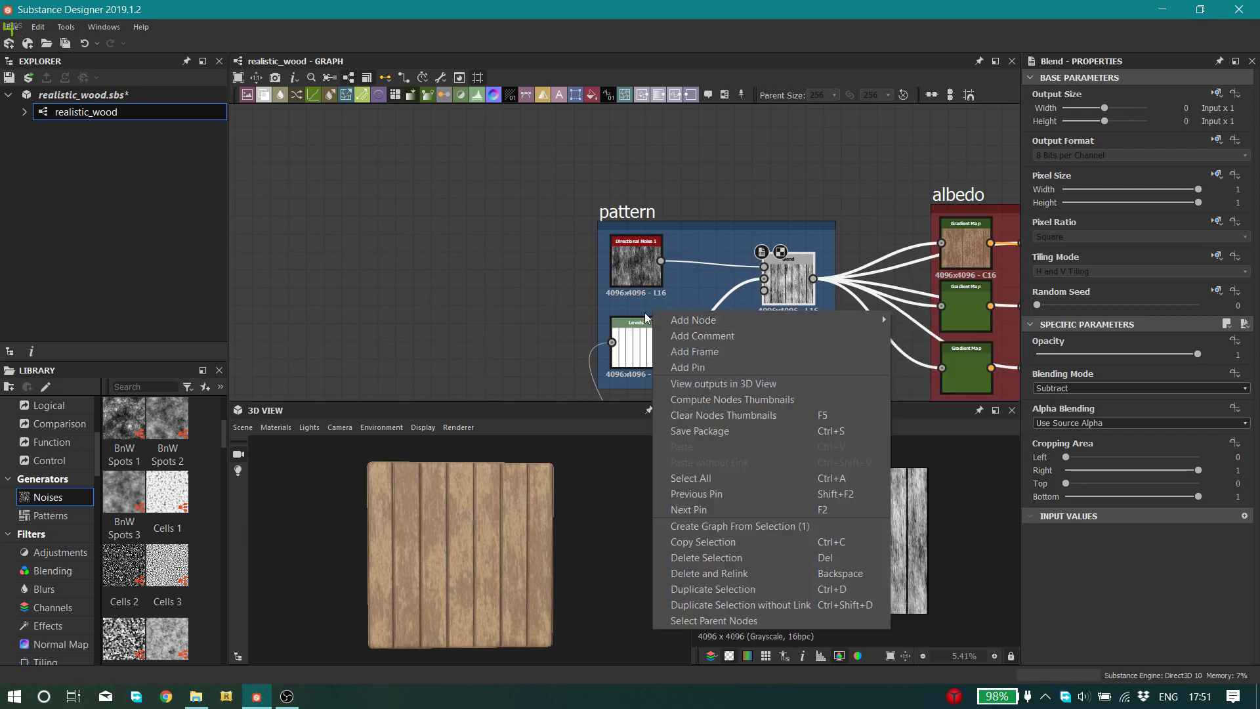
{"action": "key", "text": "Escape"}
{"action": "middle_click_drag", "start_coordinate": [1005, 275], "coordinate": [776, 213]}
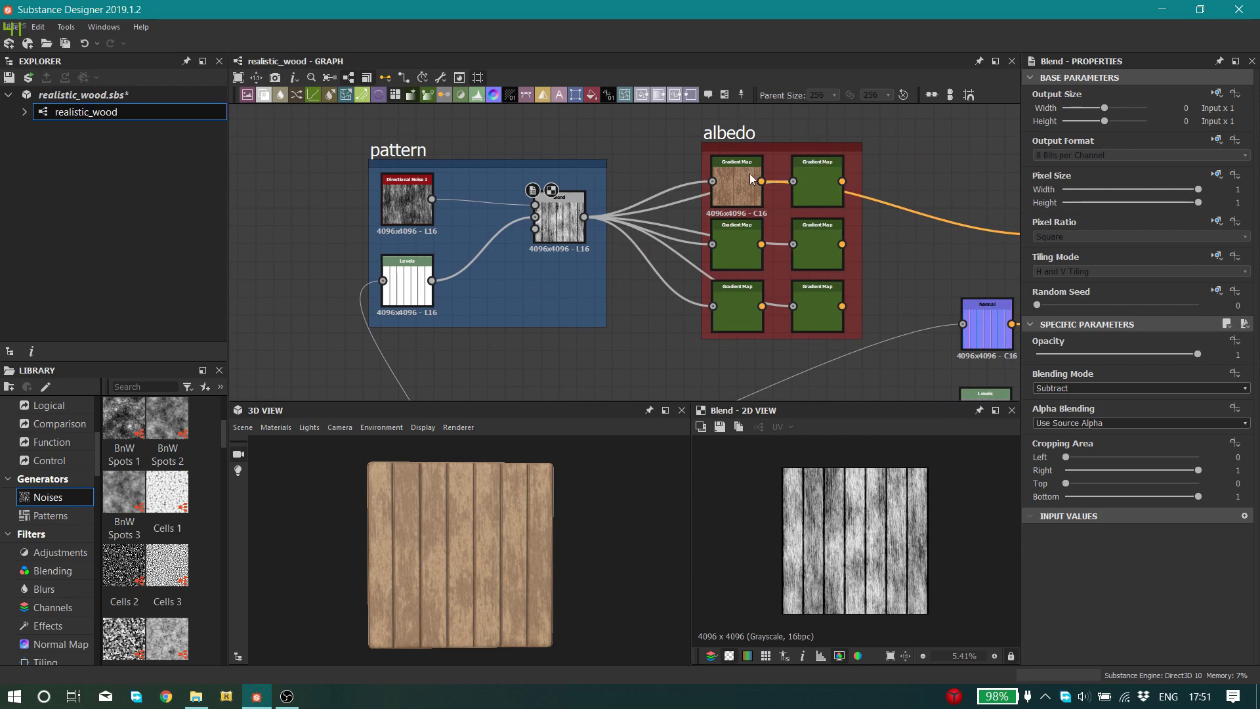
{"action": "middle_click_drag", "start_coordinate": [762, 370], "coordinate": [724, 311]}
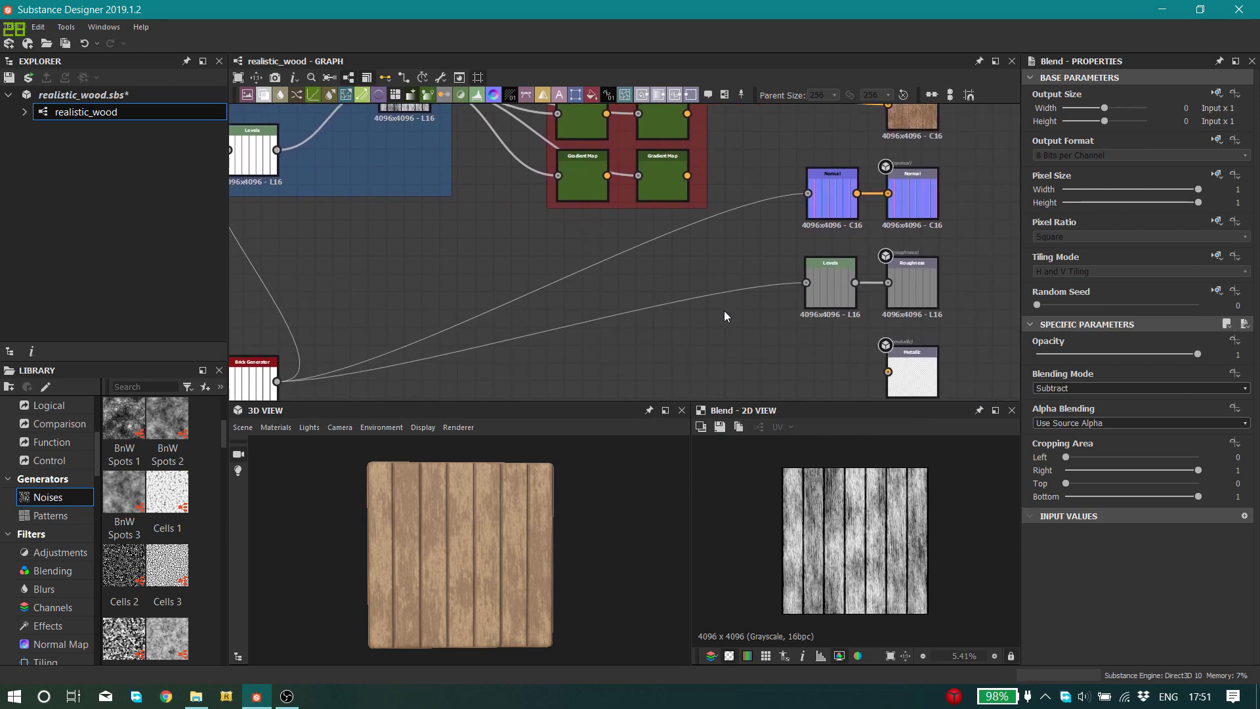
{"action": "middle_click_drag", "start_coordinate": [573, 349], "coordinate": [633, 308]}
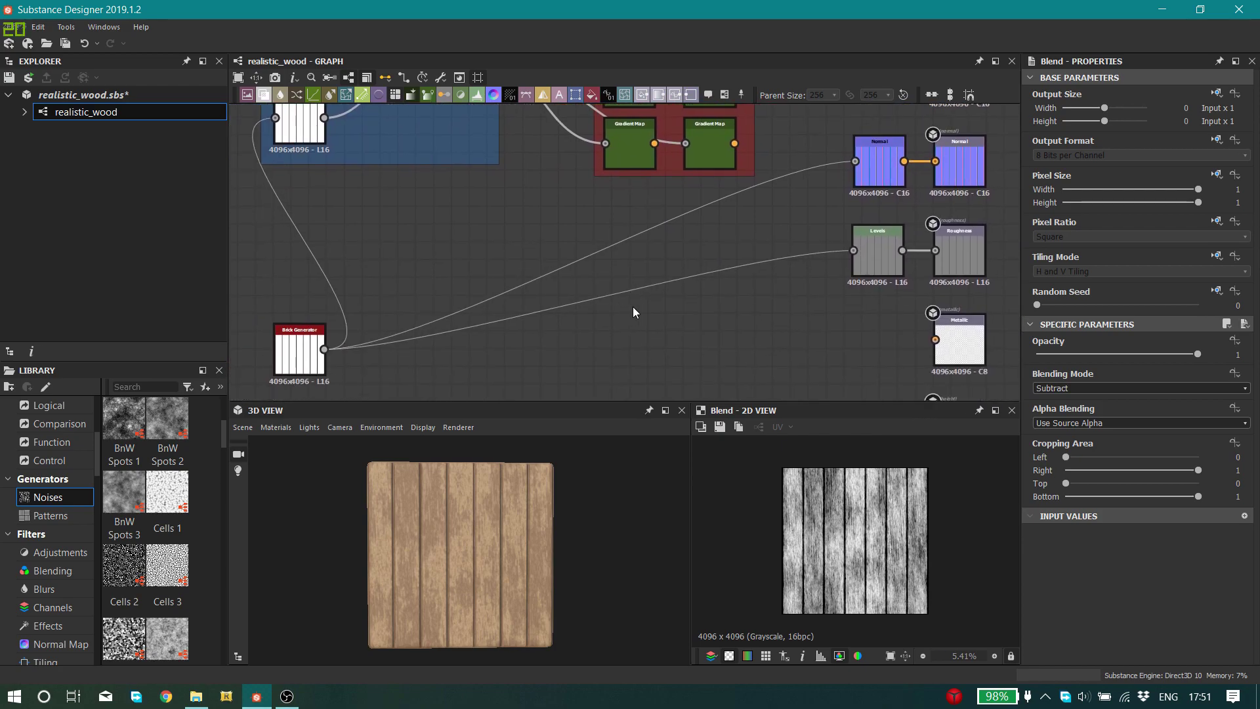
- Preview the Brick Generator and Normal outputs in 2D, then the roughness Levels node's grey planks
{"action": "left_click", "coordinate": [299, 355]}
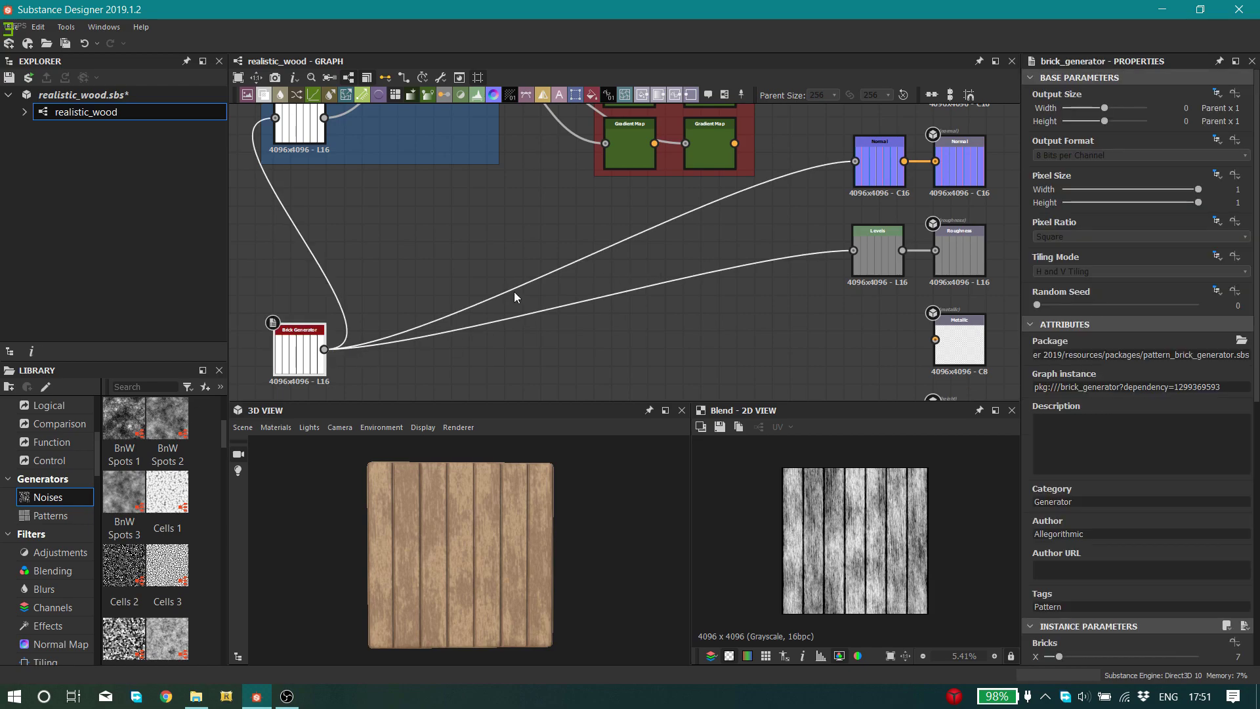
{"action": "double_click", "coordinate": [295, 345]}
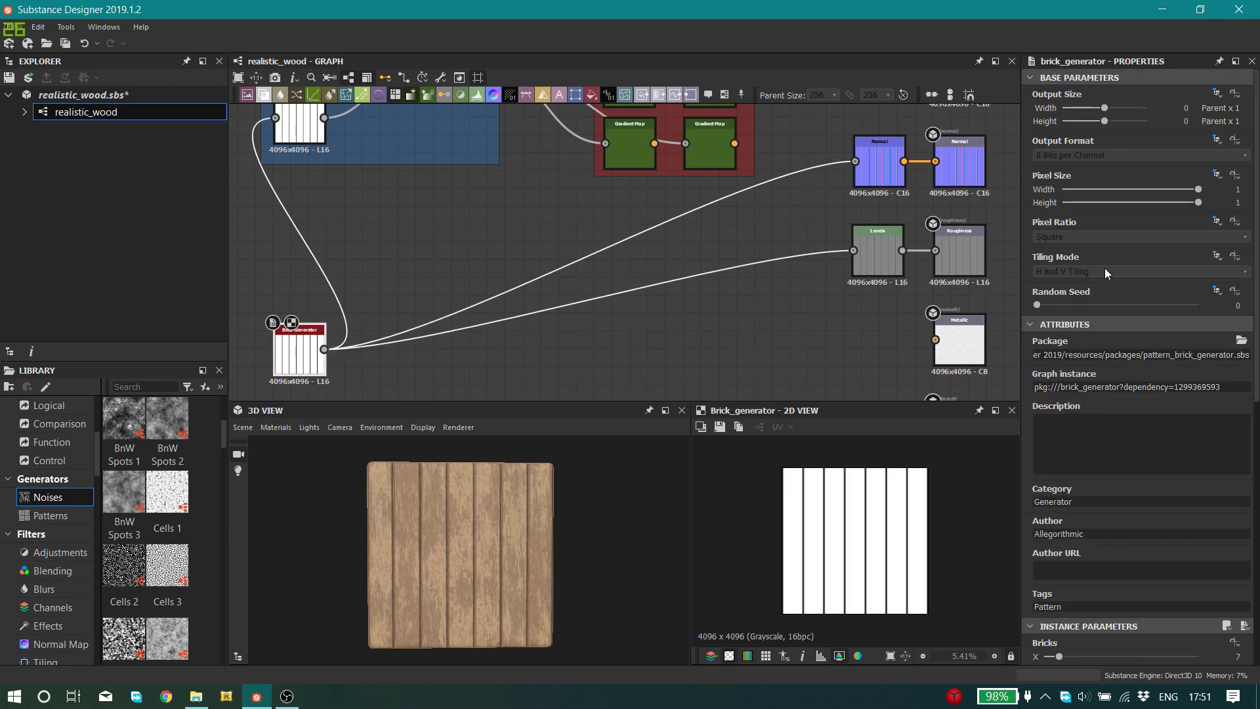
{"action": "double_click", "coordinate": [881, 163]}
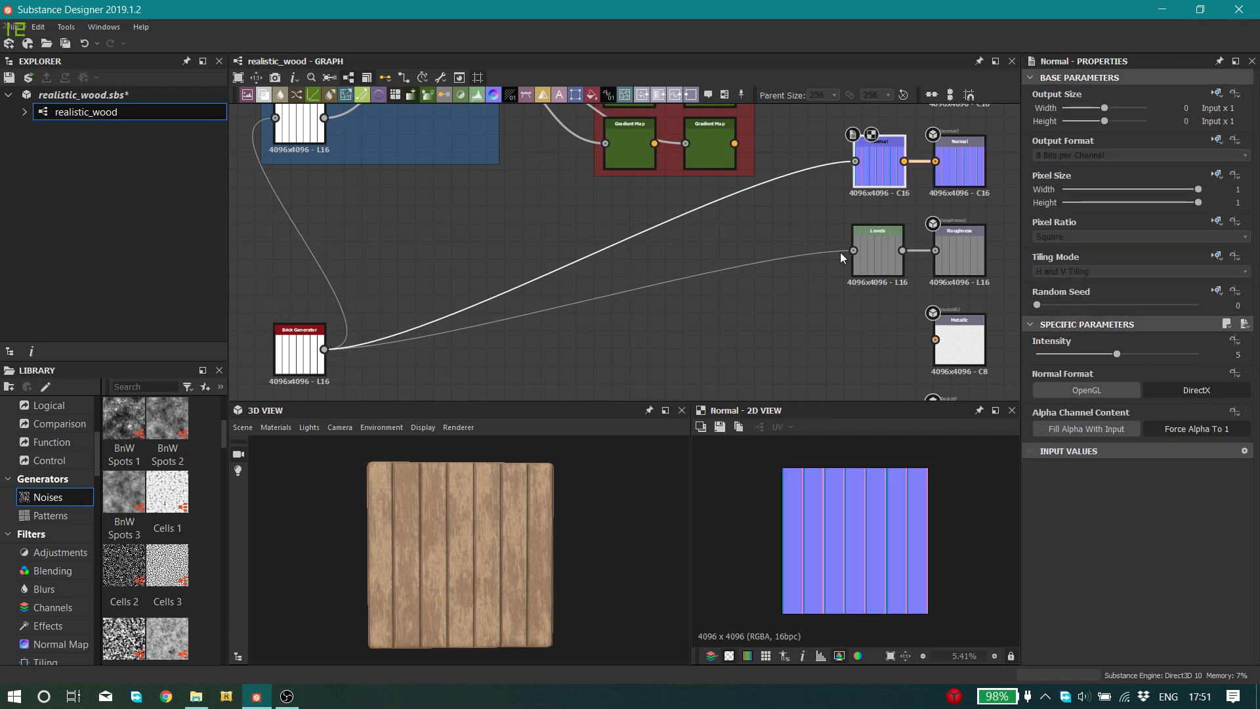
{"action": "left_click", "coordinate": [299, 351]}
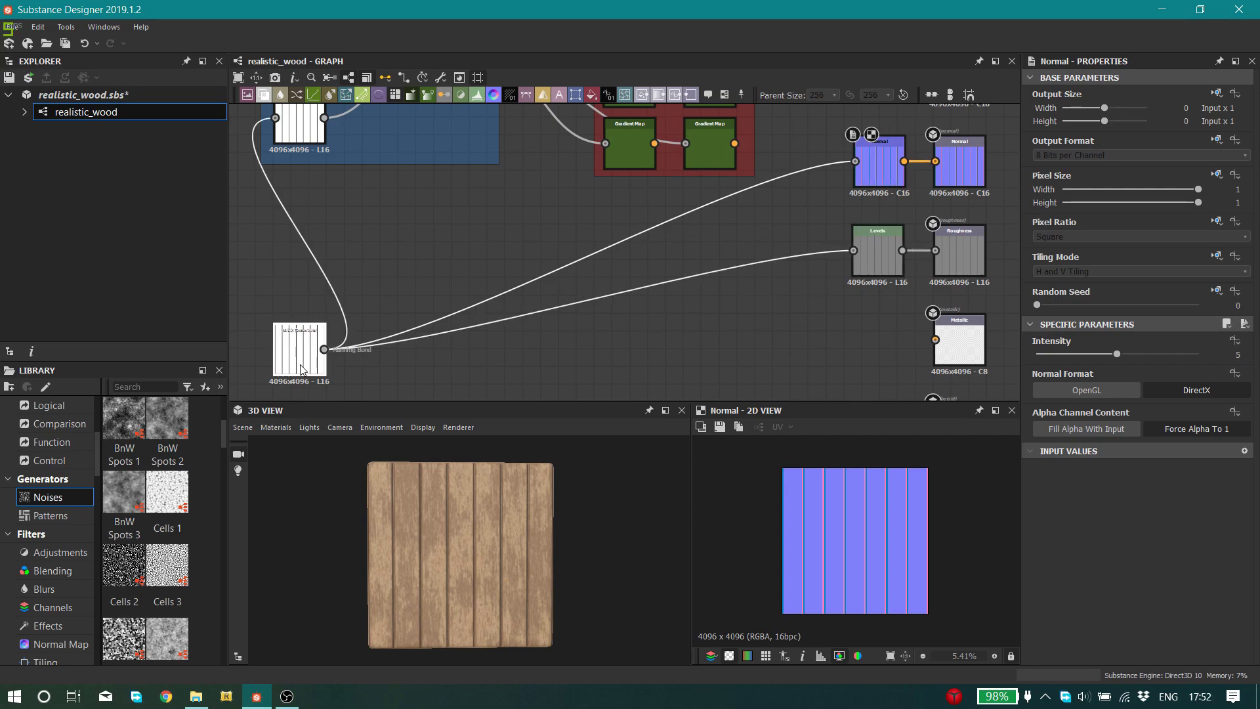
{"action": "double_click", "coordinate": [895, 265]}
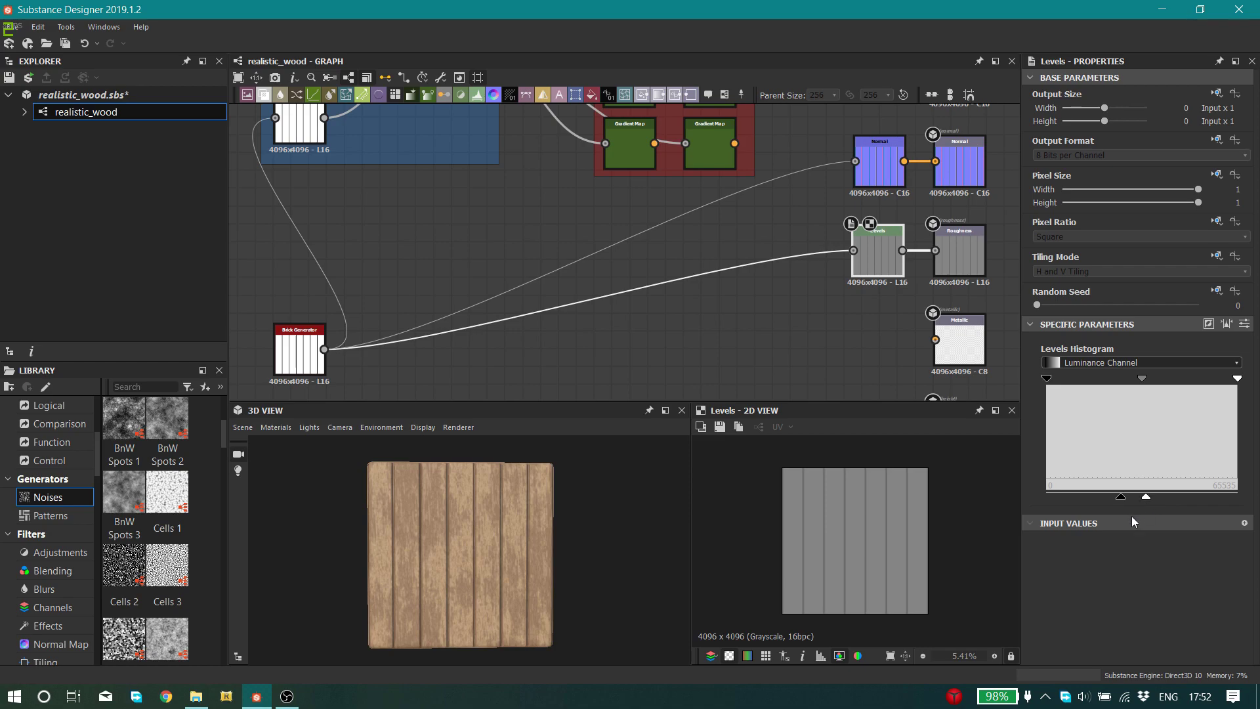
- Move the graph view past the Metallic and Height outputs to the albedo frame and its Blend node
{"action": "middle_click_drag", "start_coordinate": [780, 363], "coordinate": [599, 250]}
{"action": "scroll", "coordinate": [799, 315], "scroll_direction": "up", "scroll_amount": 3}
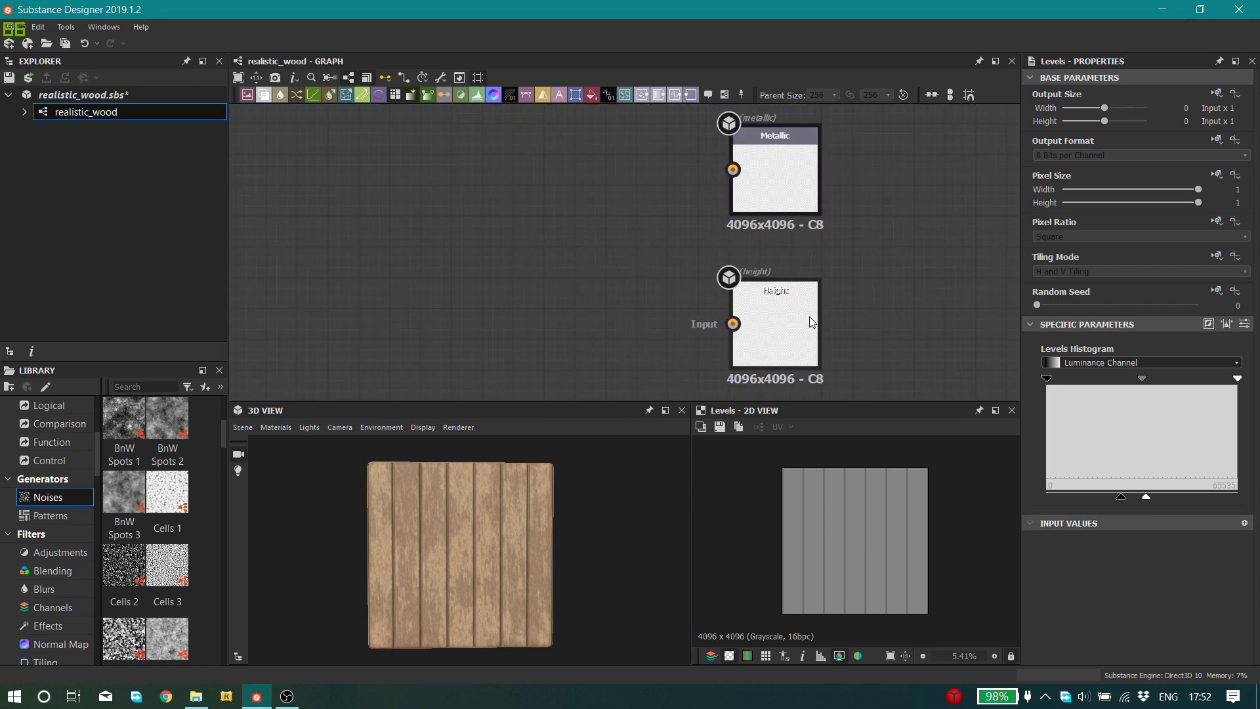
{"action": "scroll", "coordinate": [828, 214], "scroll_direction": "down", "scroll_amount": 2}
{"action": "middle_click_drag", "start_coordinate": [846, 196], "coordinate": [880, 385]}
{"action": "middle_click_drag", "start_coordinate": [890, 309], "coordinate": [899, 344]}
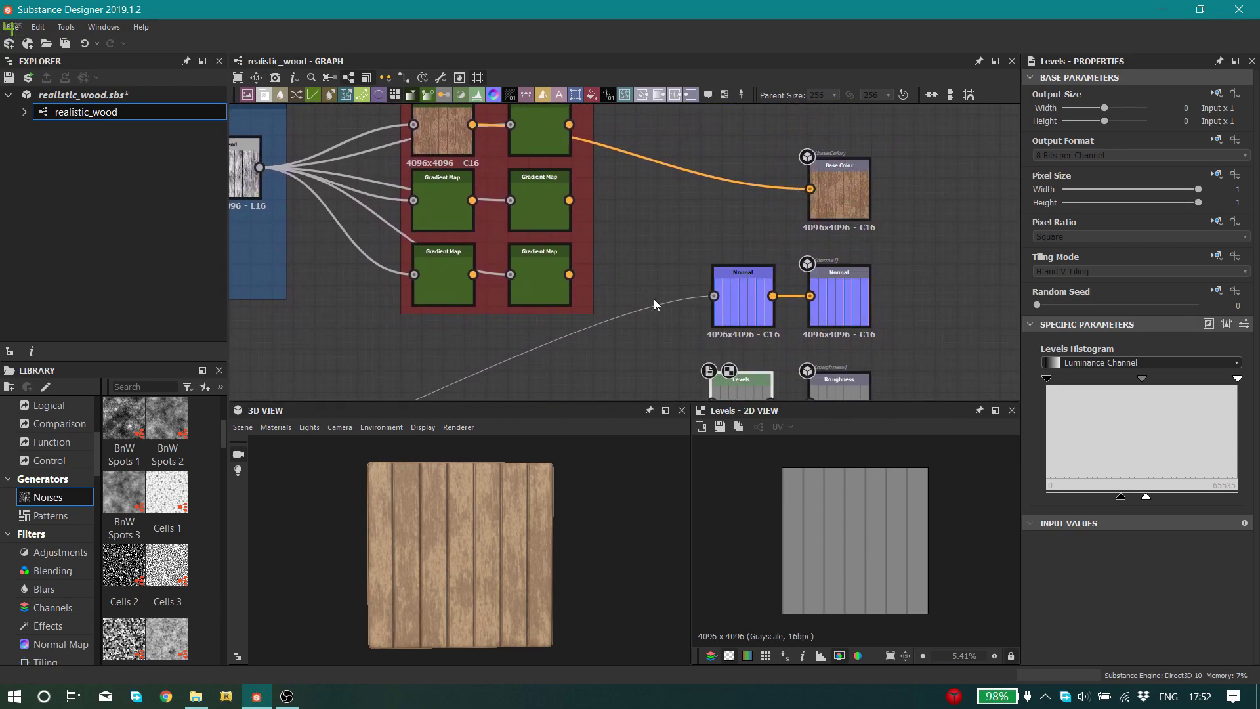
{"action": "middle_click_drag", "start_coordinate": [395, 164], "coordinate": [526, 248]}
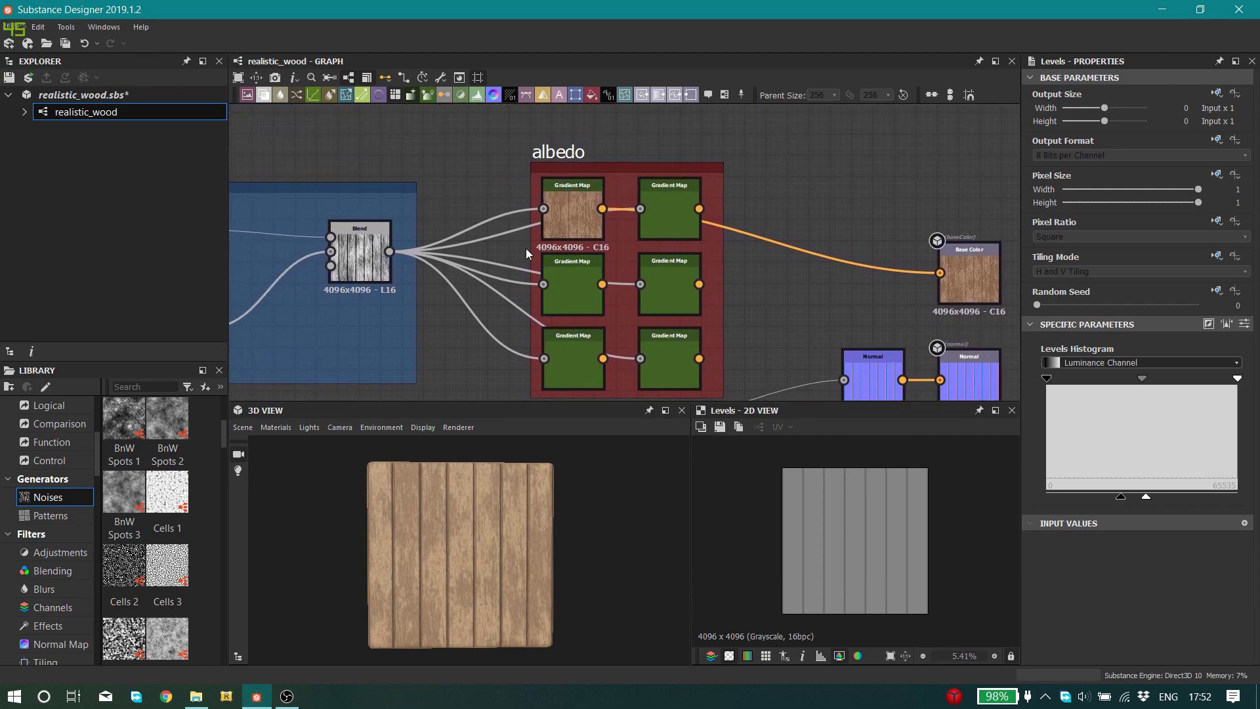
- Move the first Gradient Map node out of the albedo frame
{"action": "left_click", "coordinate": [564, 206]}
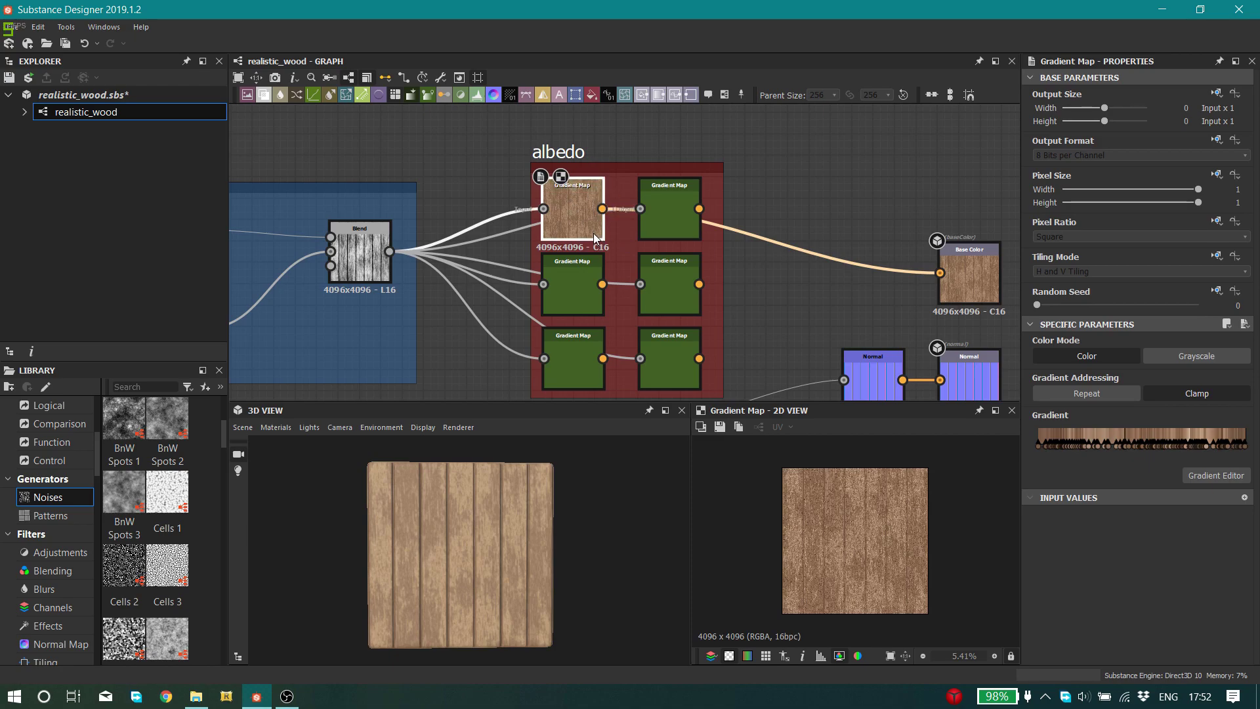
{"action": "left_click_drag", "start_coordinate": [593, 233], "coordinate": [541, 213]}
{"action": "mouse_move", "coordinate": [672, 205]}
{"action": "left_mouse_down"}
{"action": "mouse_move", "coordinate": [631, 198]}
{"action": "mouse_move", "coordinate": [656, 203]}
{"action": "left_mouse_up"}
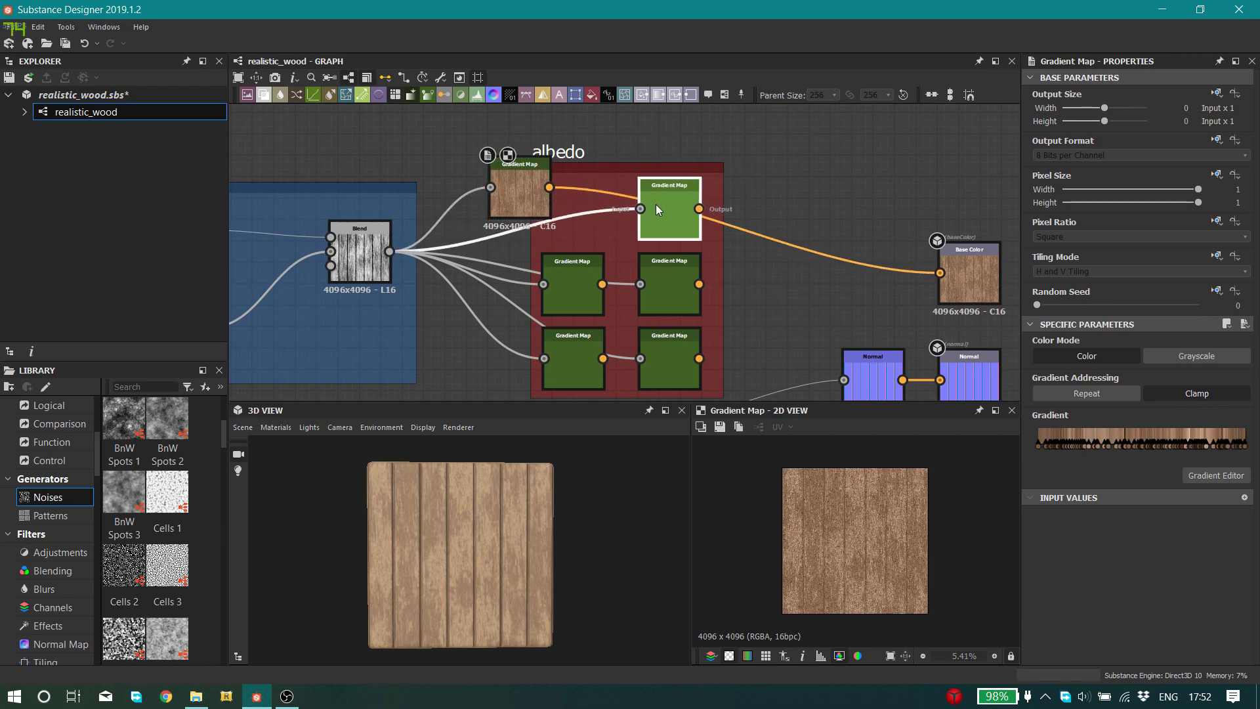
{"action": "left_click_drag", "start_coordinate": [521, 191], "coordinate": [577, 208]}
{"action": "scroll", "coordinate": [463, 537], "scroll_direction": "up", "scroll_amount": 2}
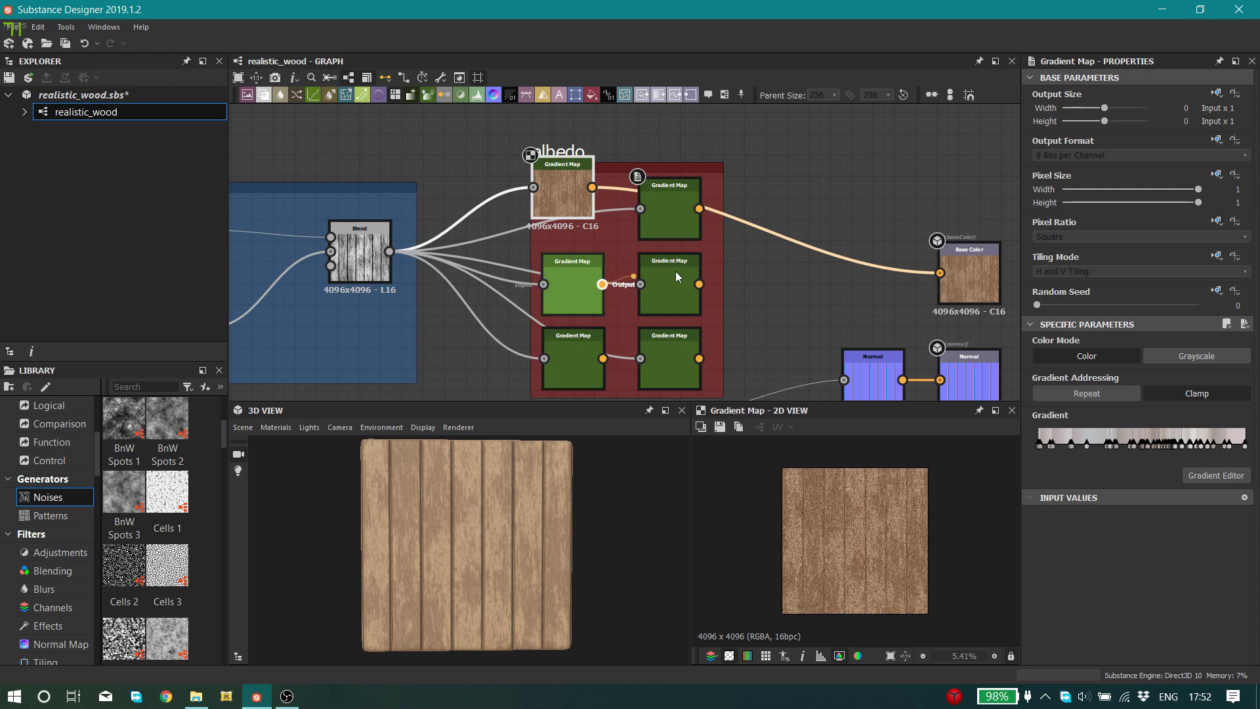
- Link the middle and then the bottom Gradient Map chains to the Base Color output
{"action": "left_click_drag", "start_coordinate": [602, 284], "coordinate": [942, 273]}
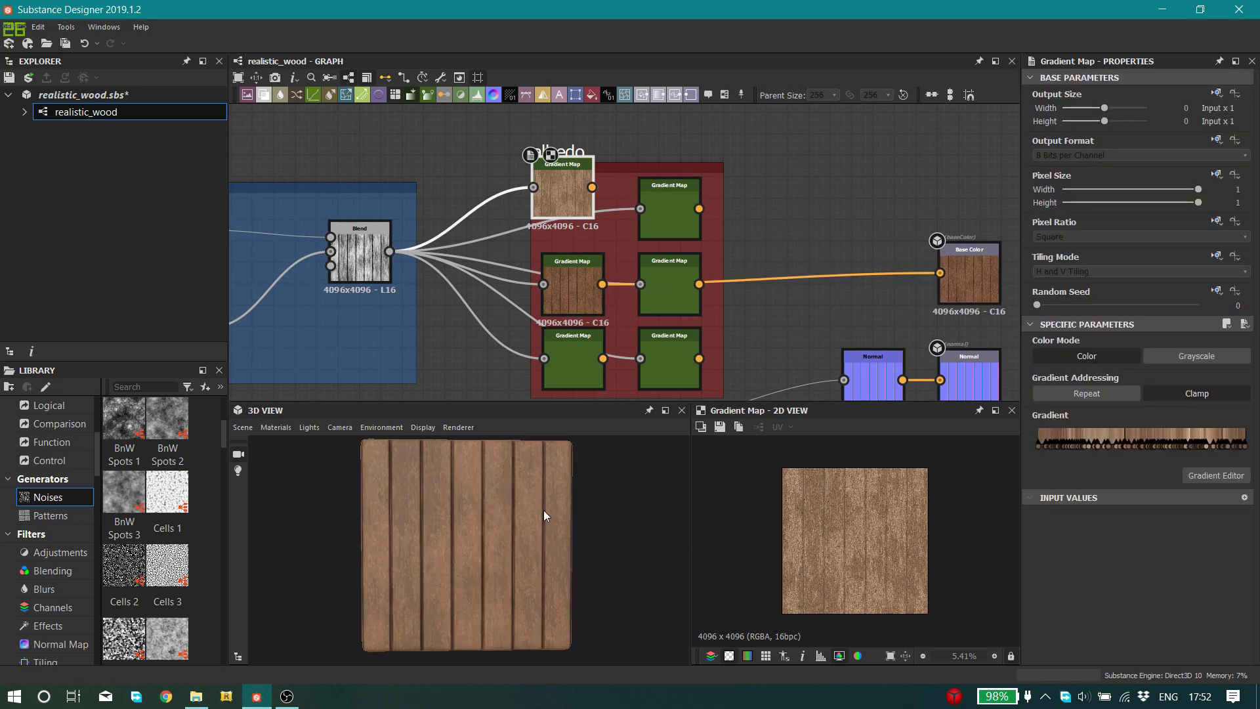
{"action": "left_click_drag", "start_coordinate": [544, 510], "coordinate": [592, 479]}
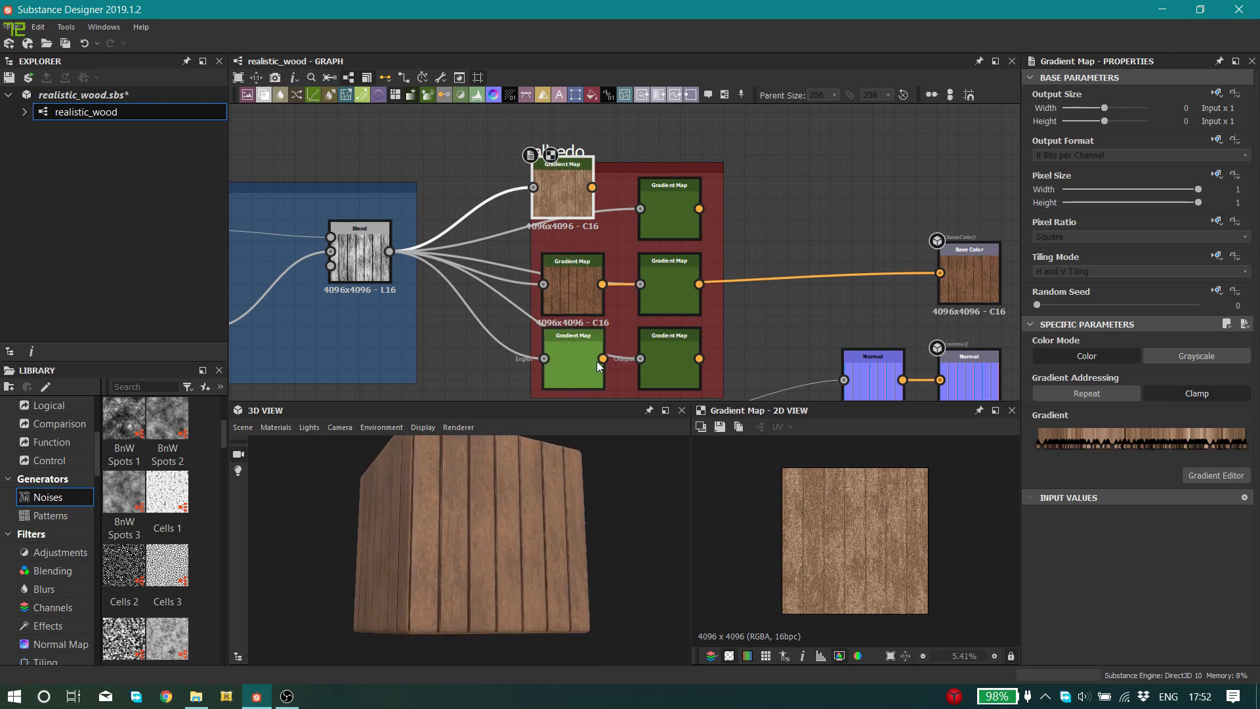
{"action": "left_click_drag", "start_coordinate": [602, 358], "coordinate": [952, 273]}
{"action": "left_click_drag", "start_coordinate": [635, 490], "coordinate": [468, 539]}
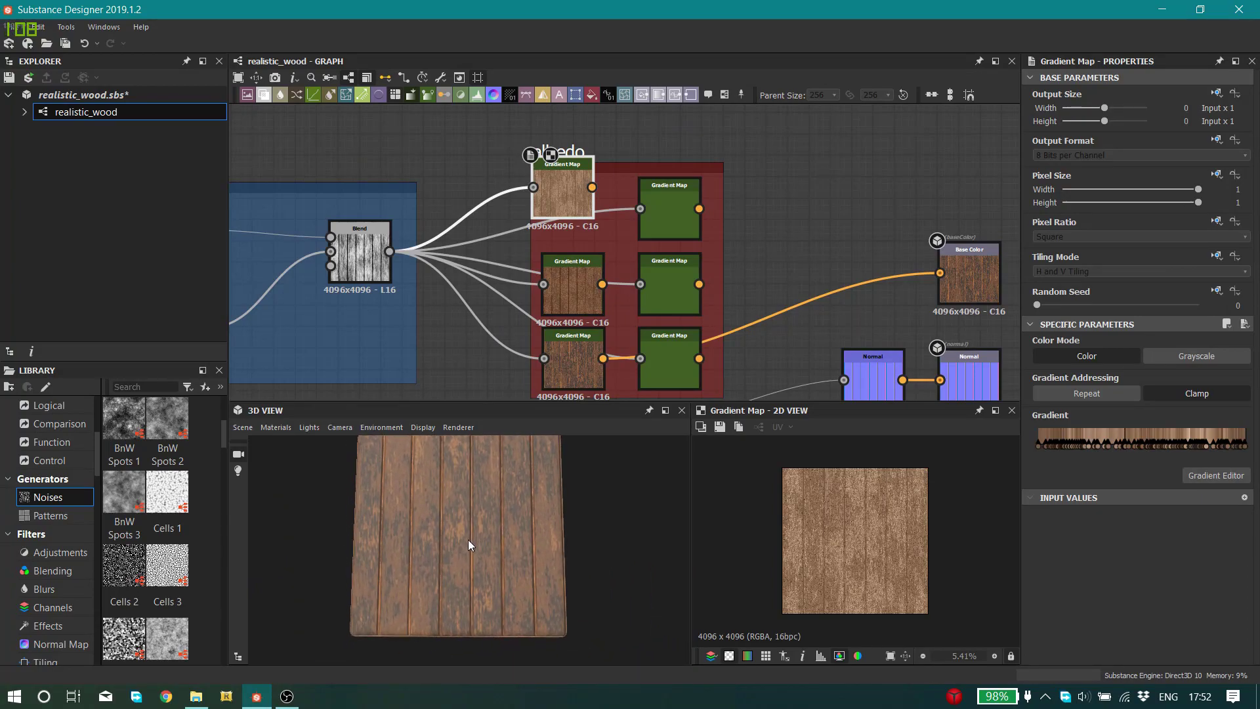
- Compare the top, middle and bottom Gradient Maps on Base Color, then reconnect the top-right one
{"action": "left_click_drag", "start_coordinate": [698, 215], "coordinate": [941, 273]}
{"action": "left_click_drag", "start_coordinate": [561, 497], "coordinate": [719, 472]}
{"action": "left_click_drag", "start_coordinate": [704, 282], "coordinate": [939, 273]}
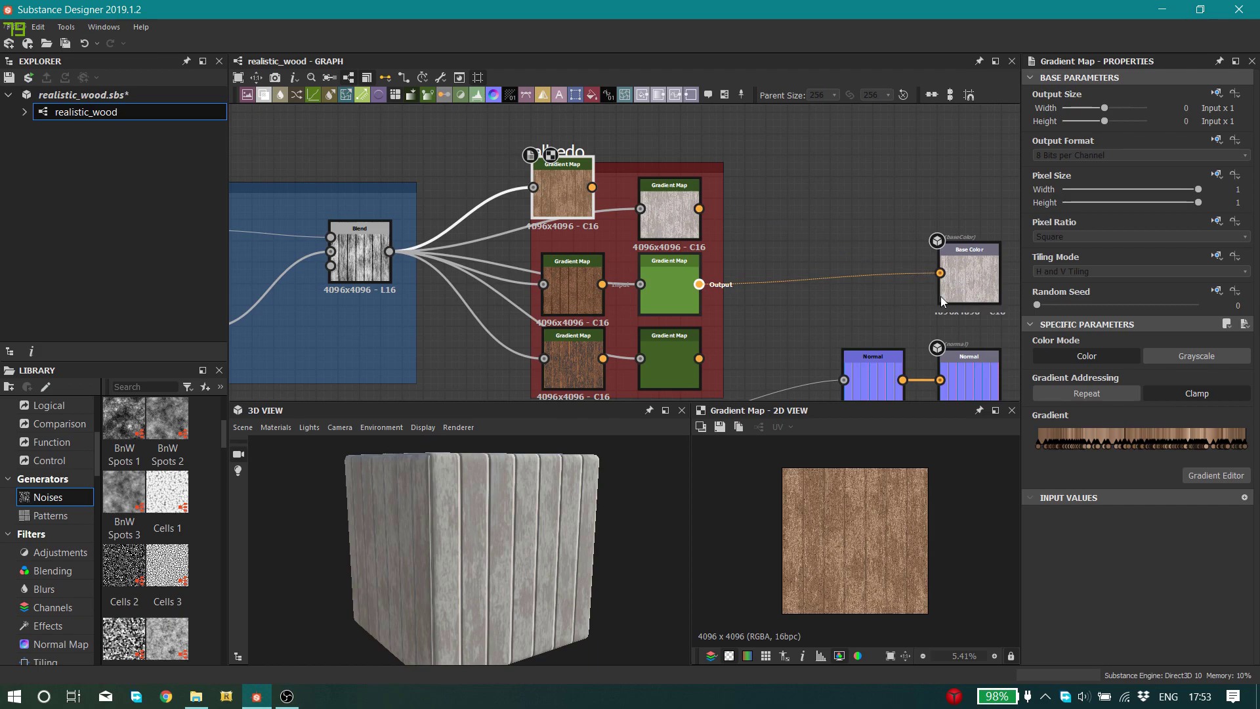
{"action": "left_click_drag", "start_coordinate": [576, 521], "coordinate": [463, 479]}
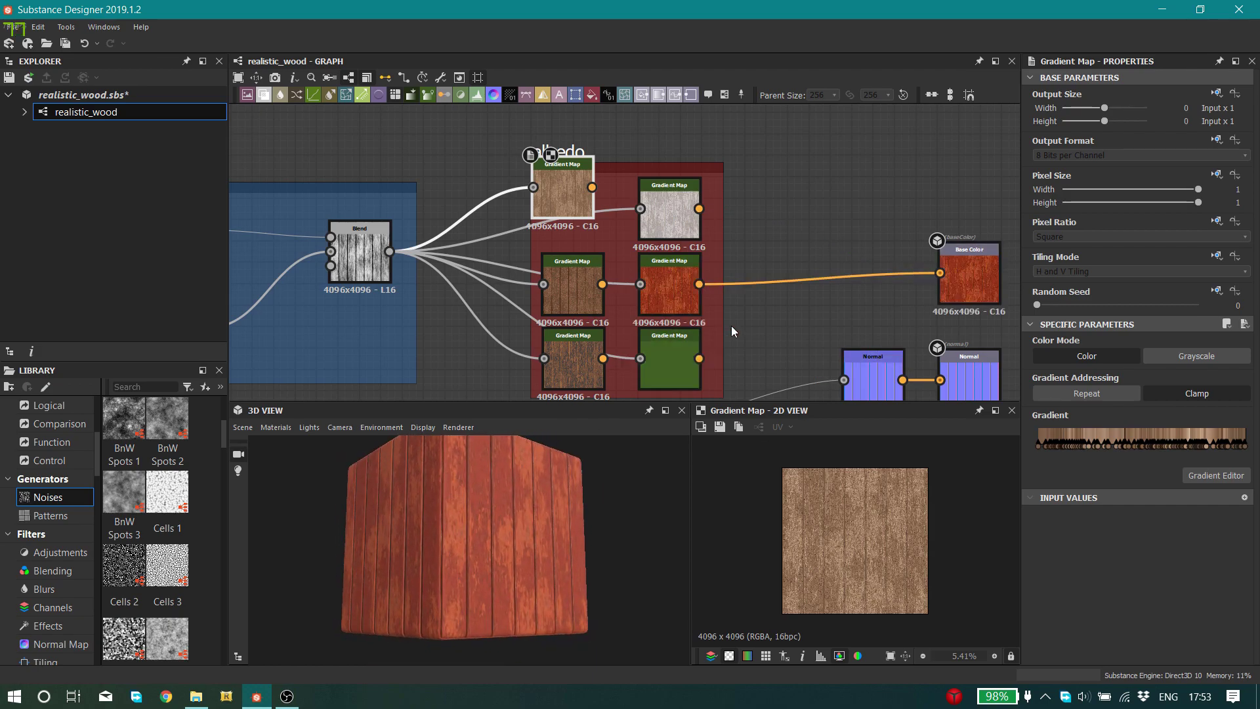
{"action": "left_click_drag", "start_coordinate": [705, 354], "coordinate": [940, 273]}
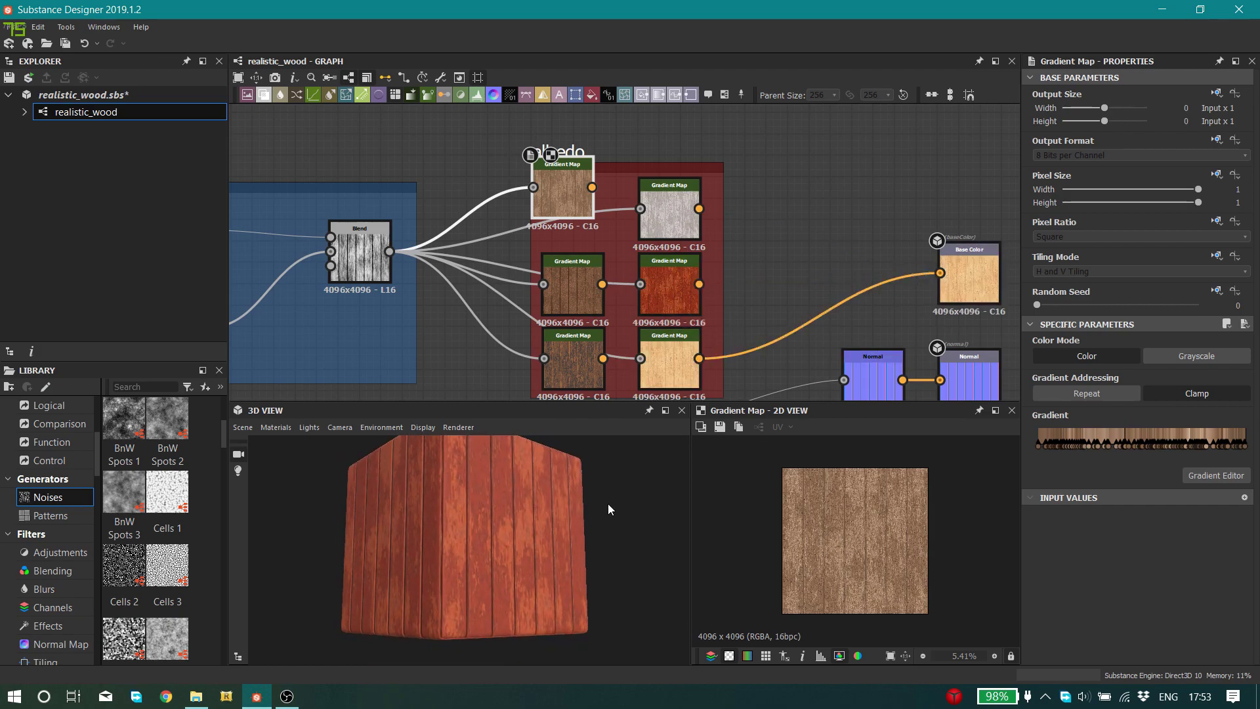
{"action": "left_click_drag", "start_coordinate": [597, 507], "coordinate": [692, 599]}
{"action": "left_click_drag", "start_coordinate": [699, 209], "coordinate": [940, 273]}
- Move the top Gradient Map node back into the frame and duplicate the top-left Gradient Map
{"action": "left_click_drag", "start_coordinate": [575, 208], "coordinate": [589, 222]}
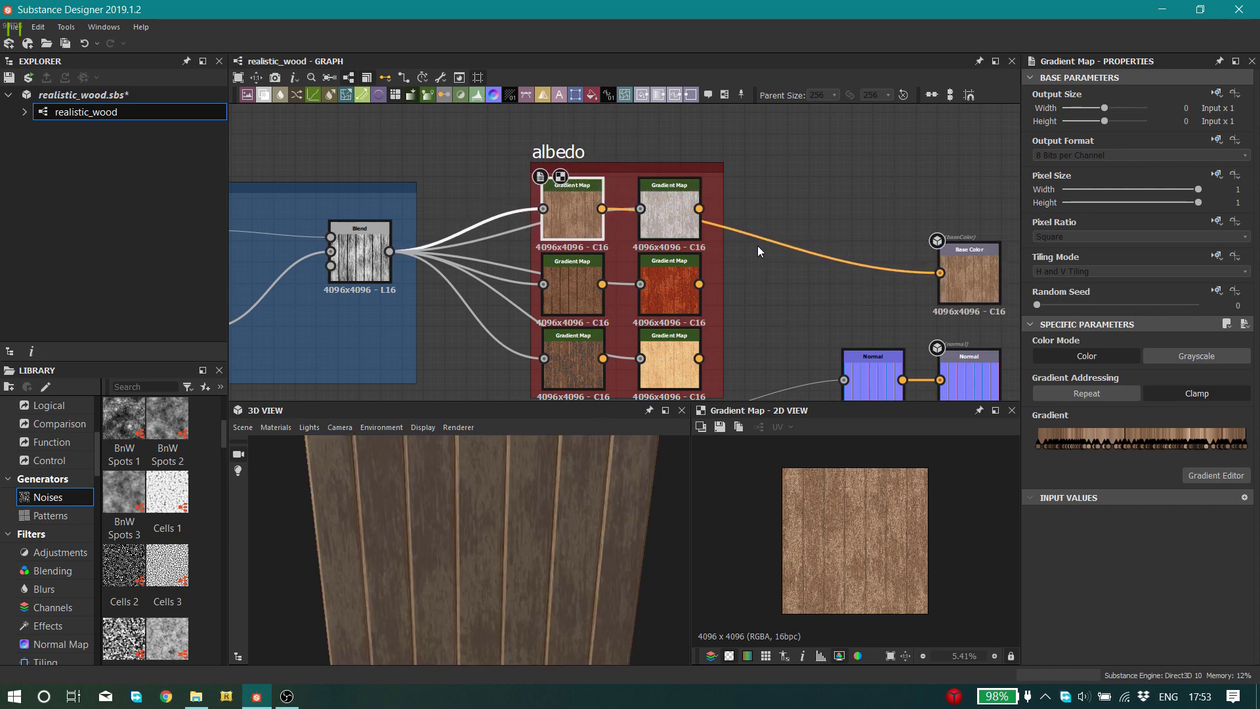
{"action": "right_click", "coordinate": [767, 205]}
{"action": "left_click", "coordinate": [741, 193]}
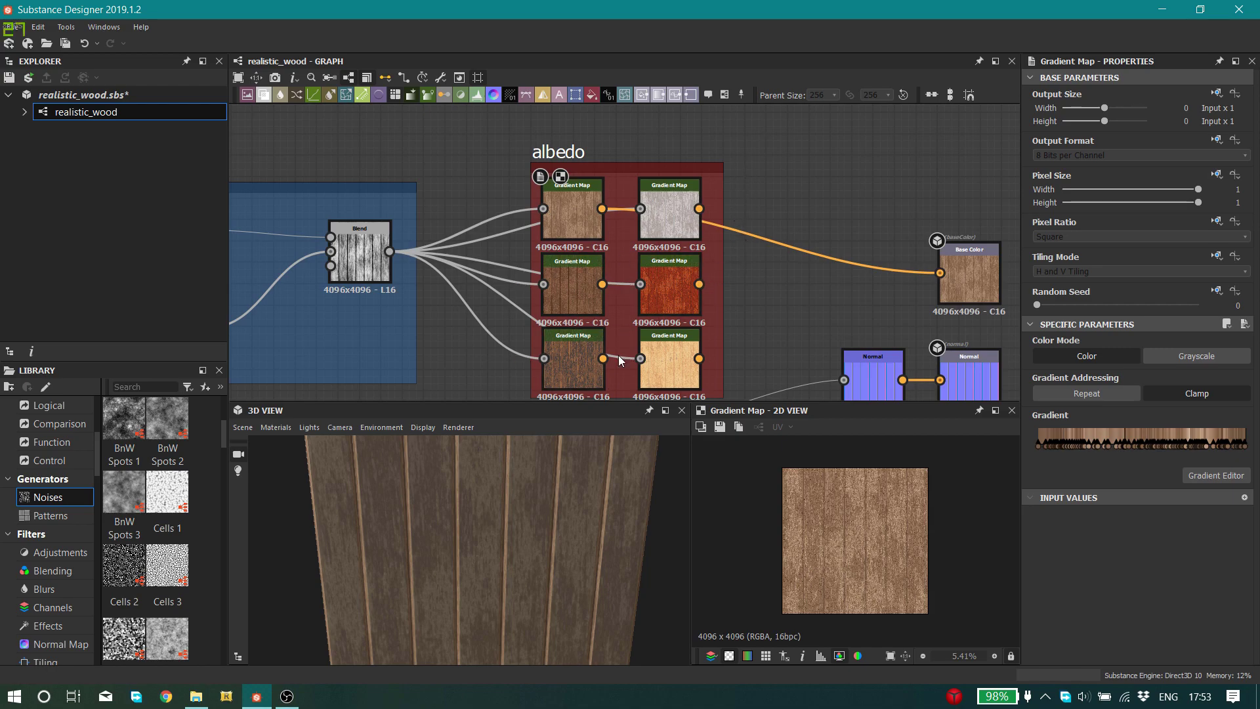
{"action": "scroll", "coordinate": [518, 539], "scroll_direction": "down", "scroll_amount": 5}
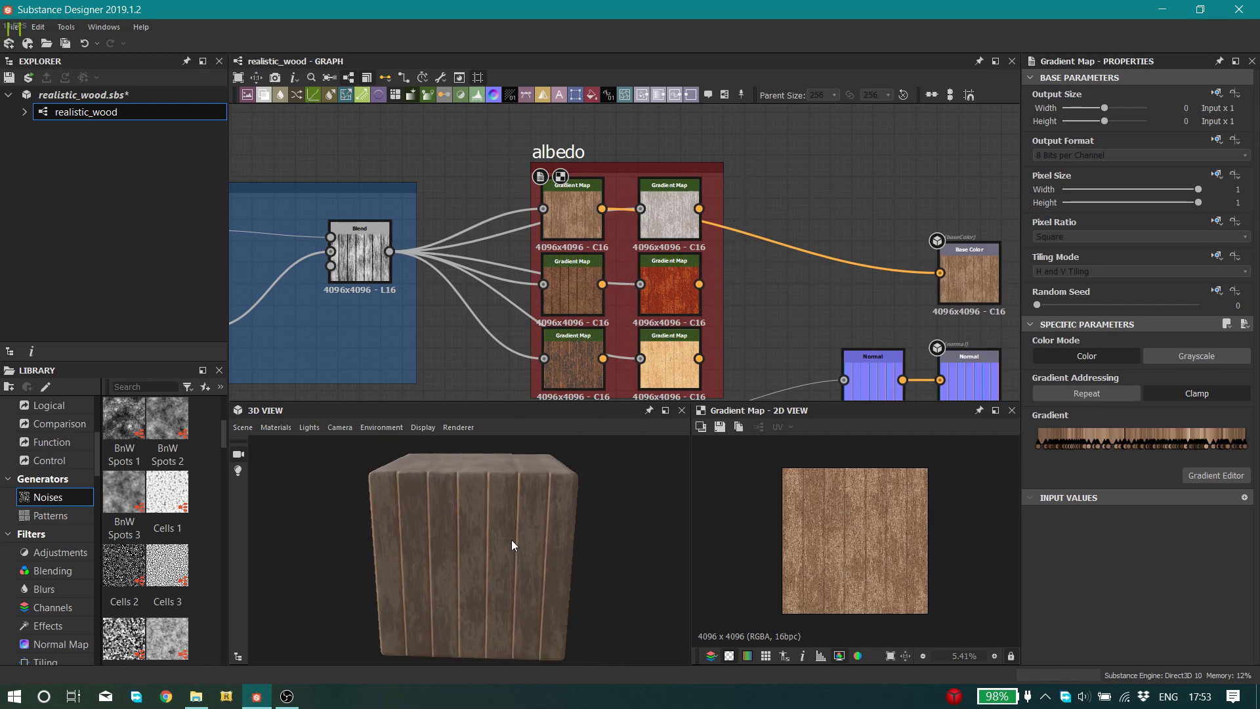
{"action": "left_click_drag", "start_coordinate": [511, 539], "coordinate": [439, 530]}
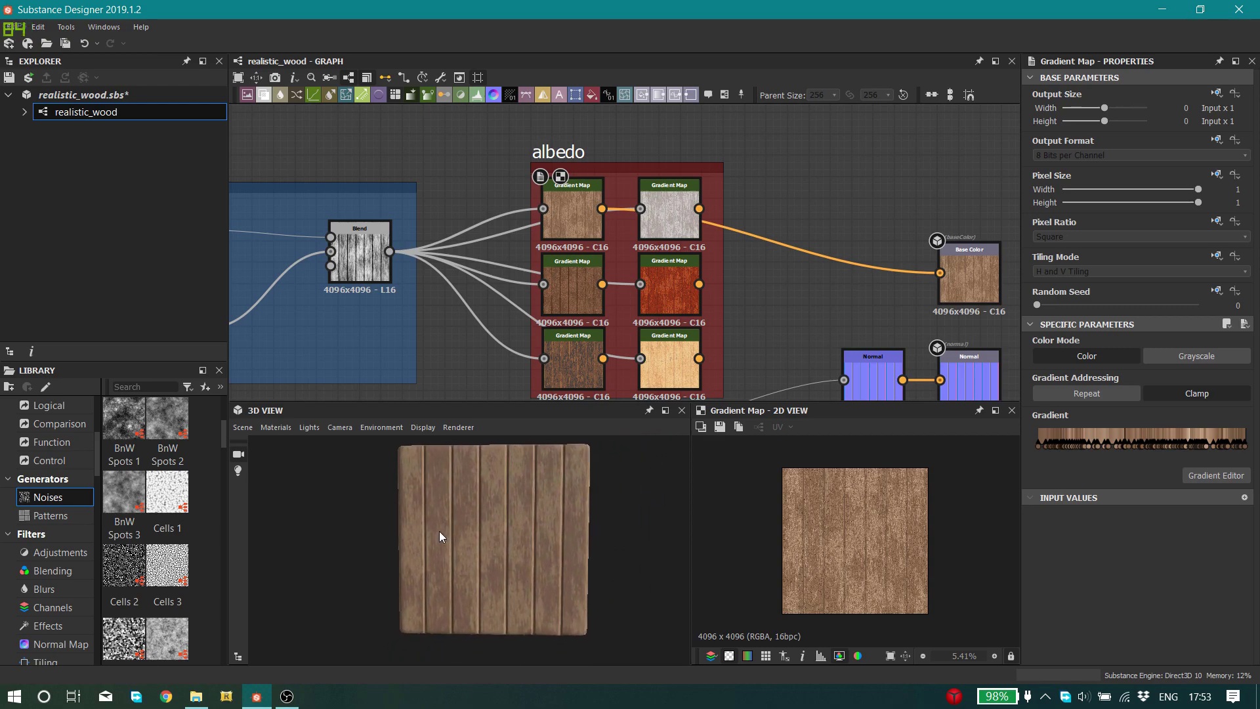
{"action": "left_click", "coordinate": [558, 235]}
{"action": "key", "text": "ctrl+d"}
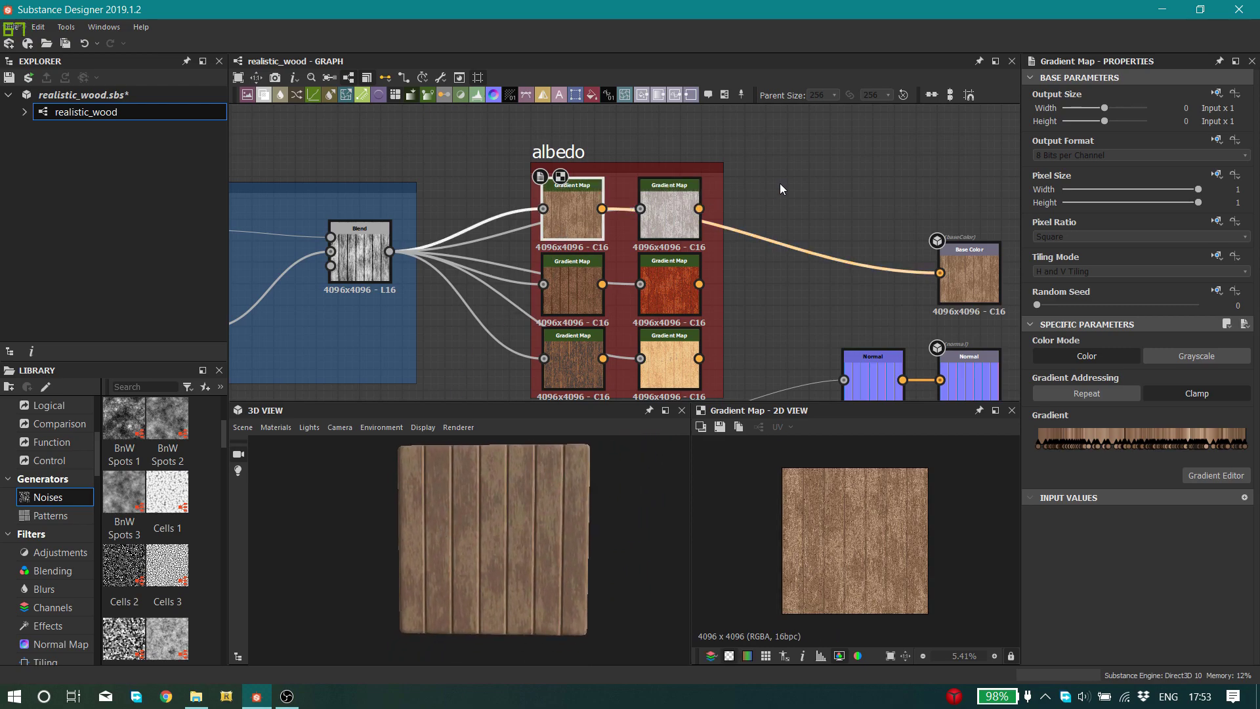
- Place the Gradient Map copy above the albedo frame and wire its output to Base Color
{"action": "left_click_drag", "start_coordinate": [562, 227], "coordinate": [768, 154]}
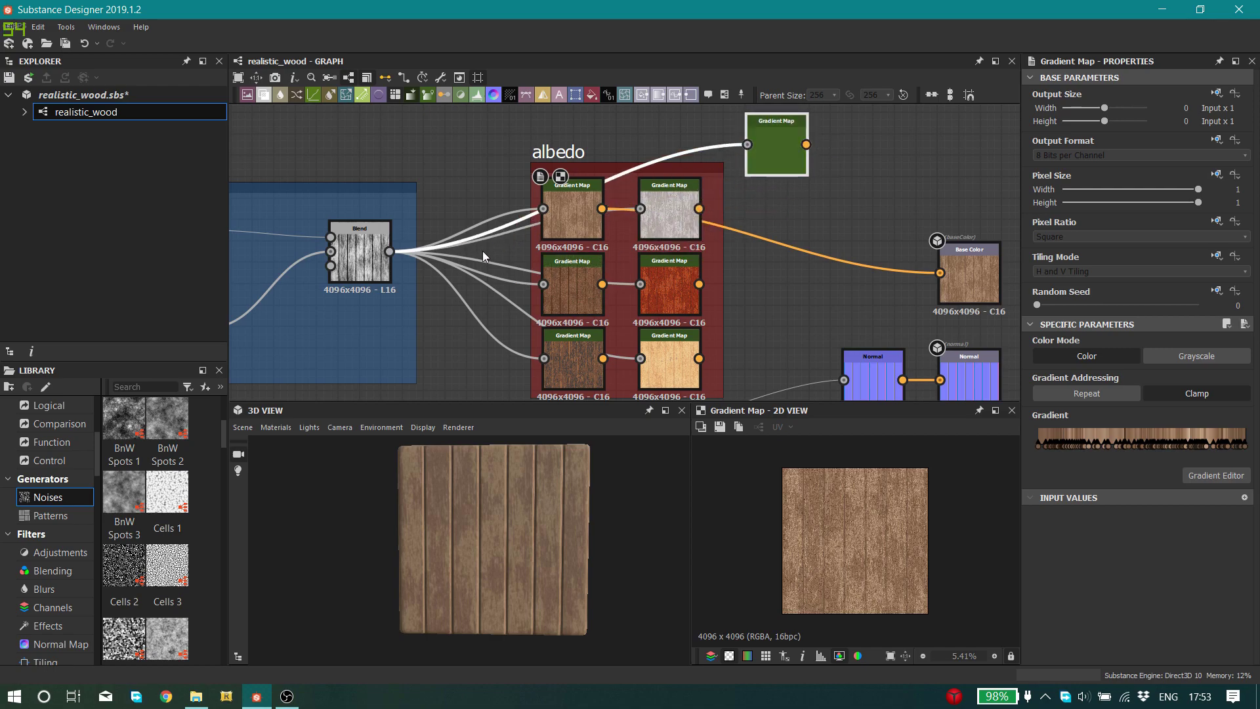
{"action": "left_click", "coordinate": [370, 237]}
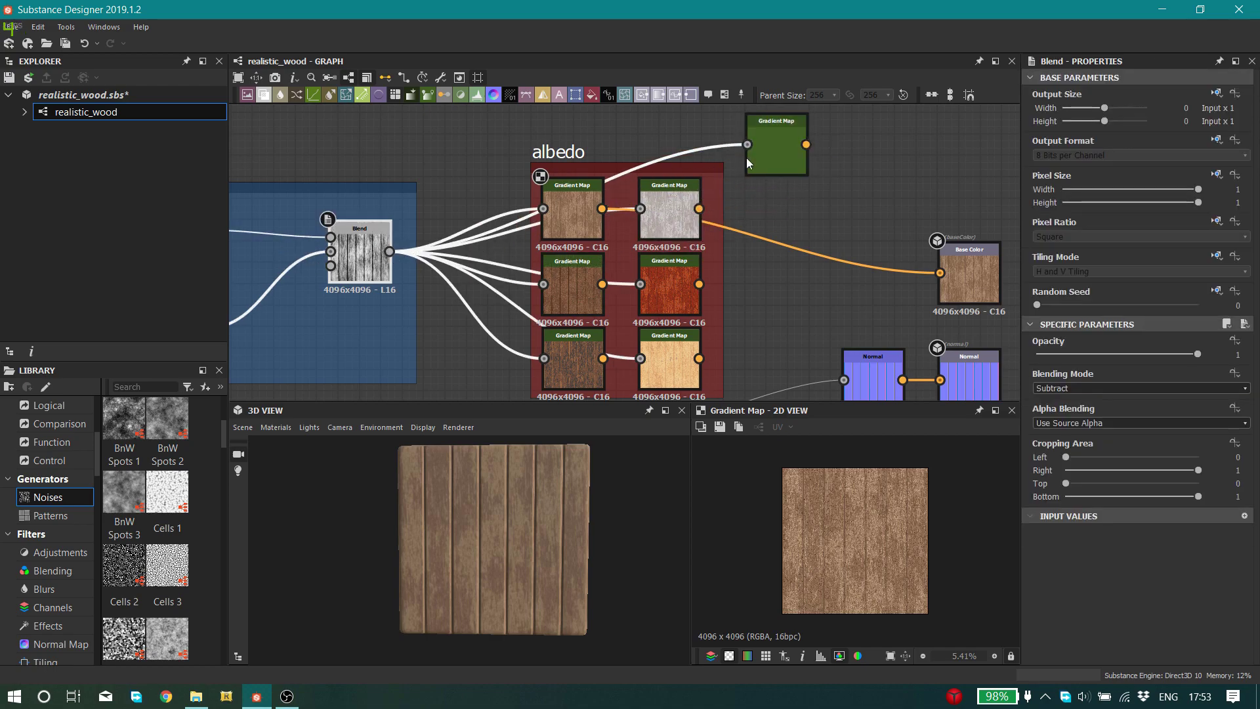
{"action": "left_click", "coordinate": [793, 137]}
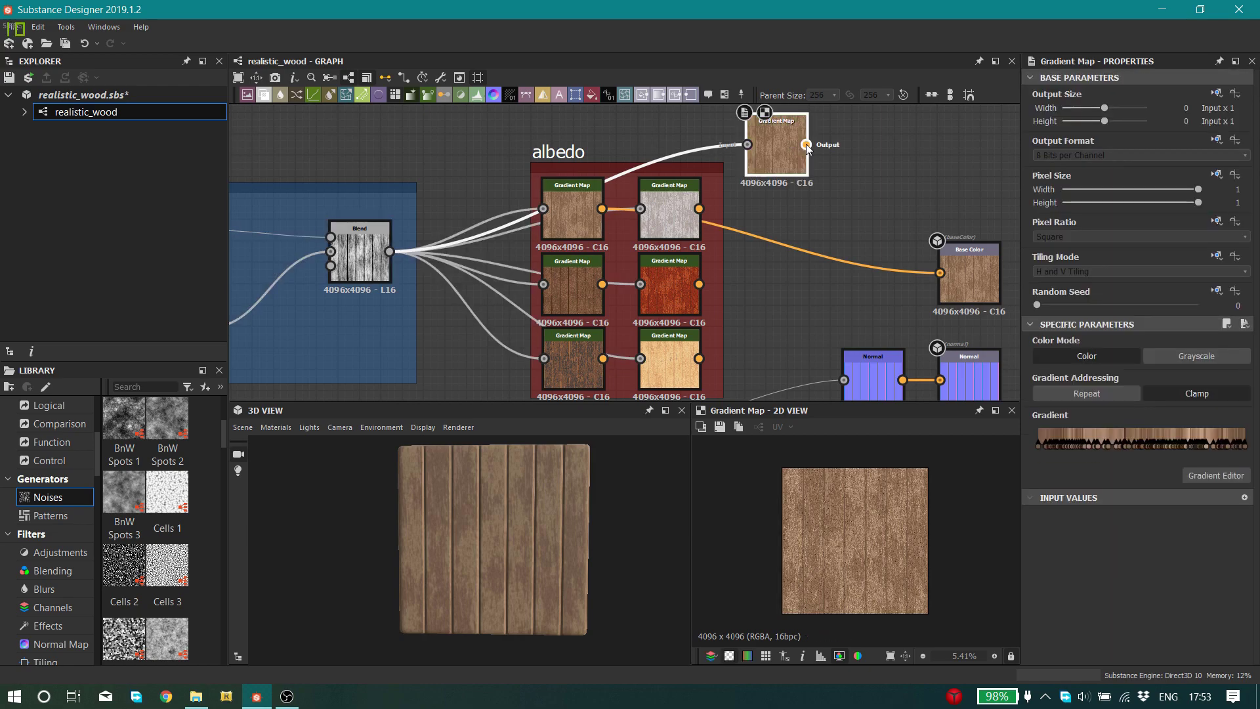
{"action": "left_click_drag", "start_coordinate": [806, 144], "coordinate": [963, 278]}
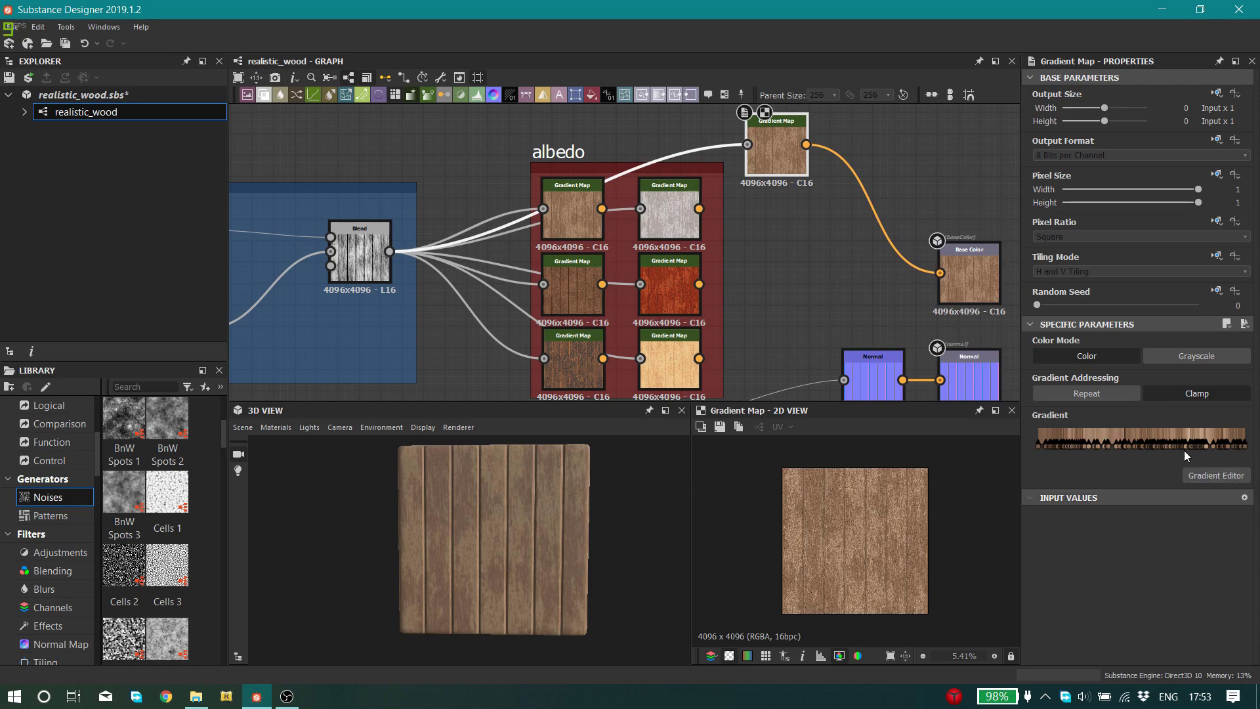
- Remove every colour key from the copy's gradient in the Gradient Editor
{"action": "left_click", "coordinate": [1210, 476]}
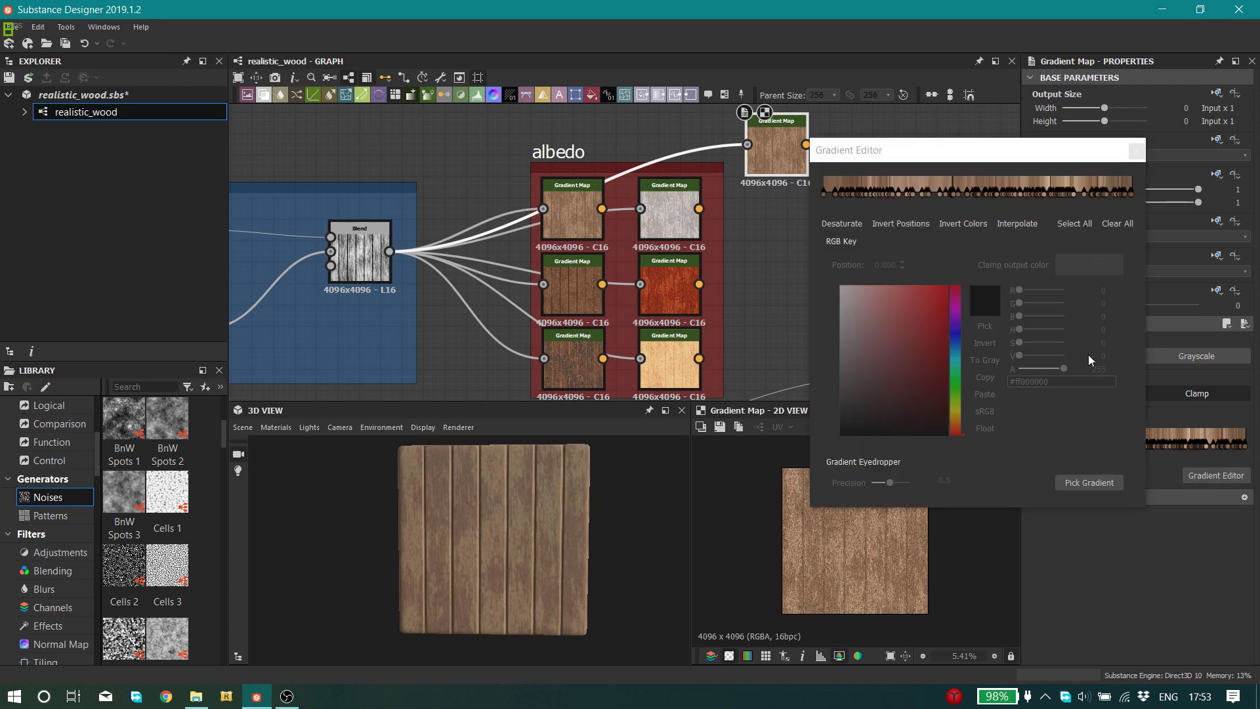
{"action": "left_click", "coordinate": [1124, 225]}
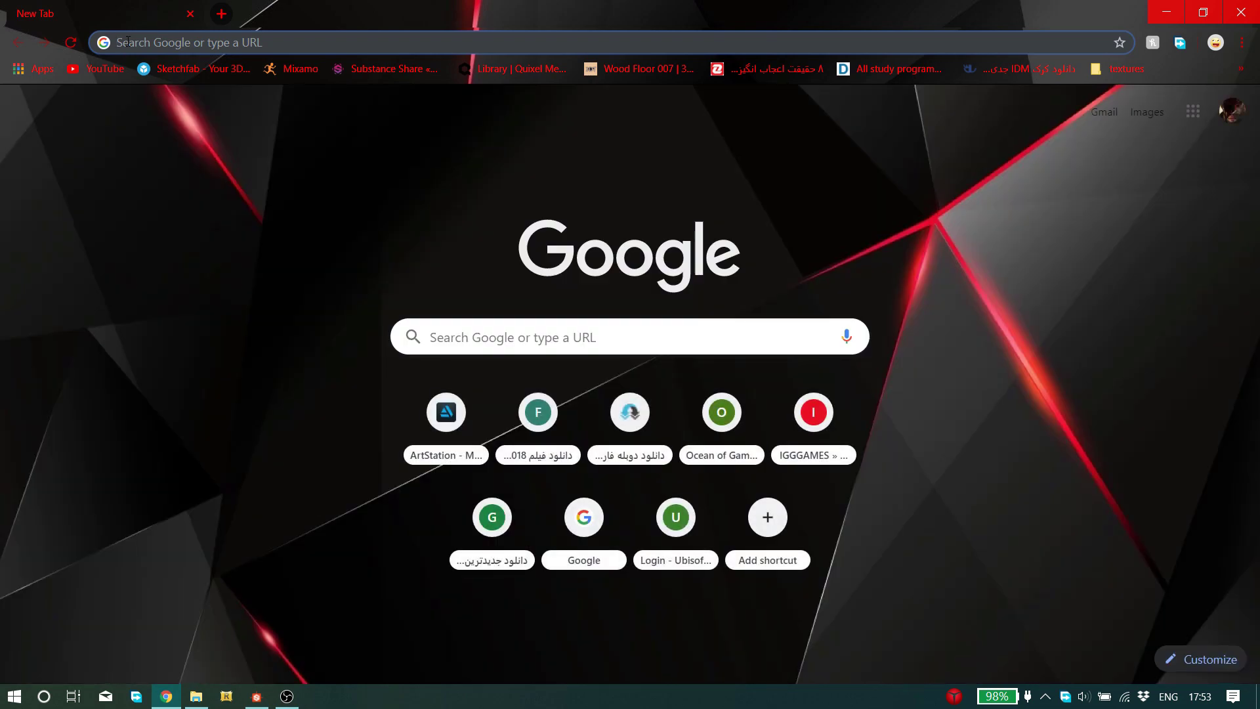
- Search Google Images for 'wooden floor'
{"action": "type", "text": "woode"}
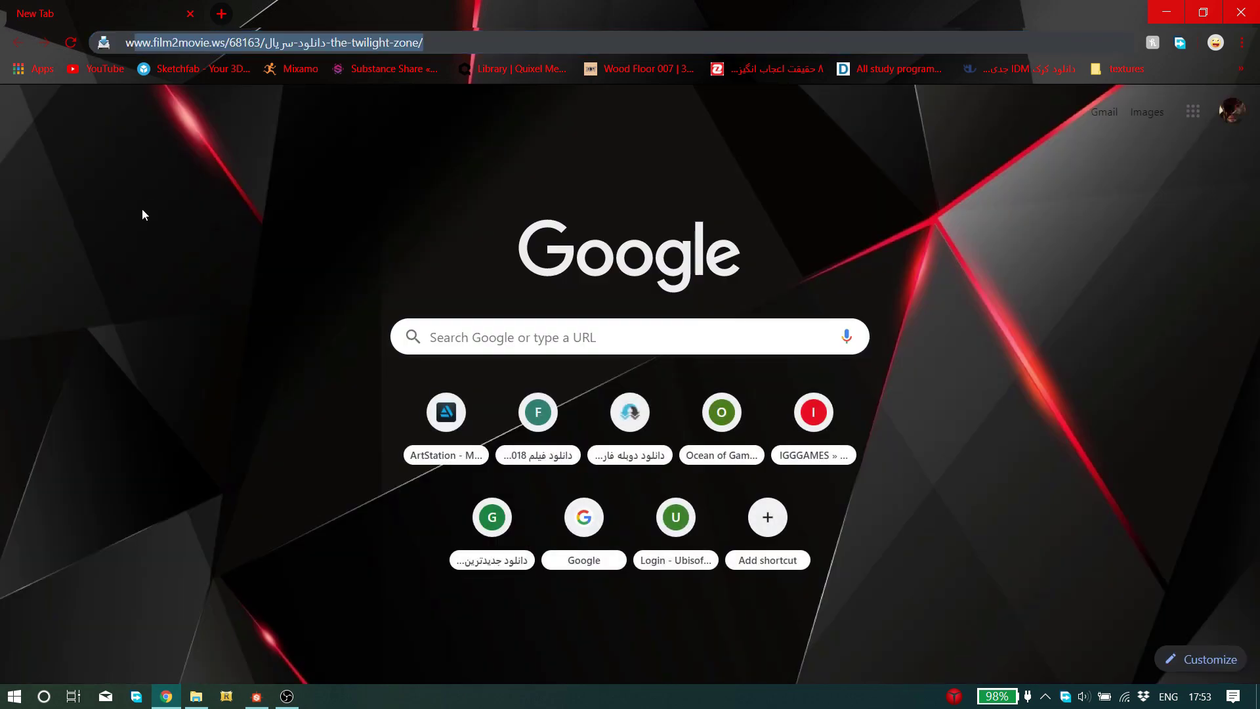
{"action": "type", "text": "n floor"}
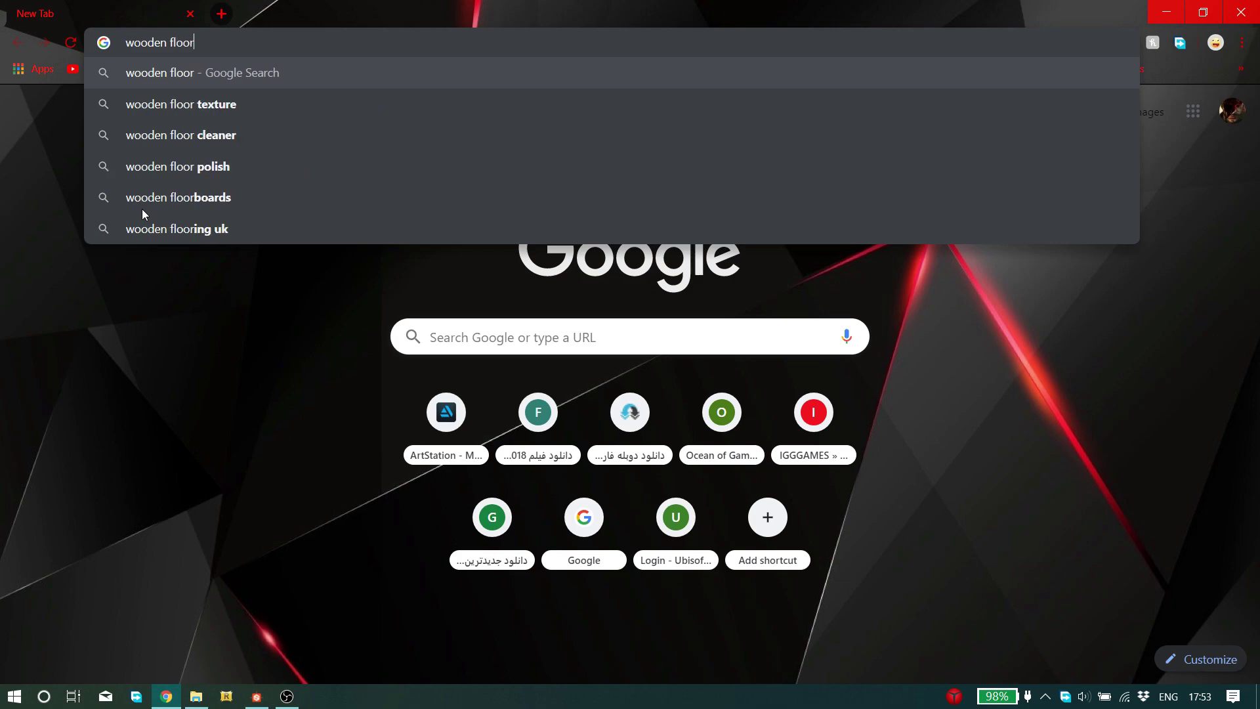
{"action": "key", "text": "Return"}
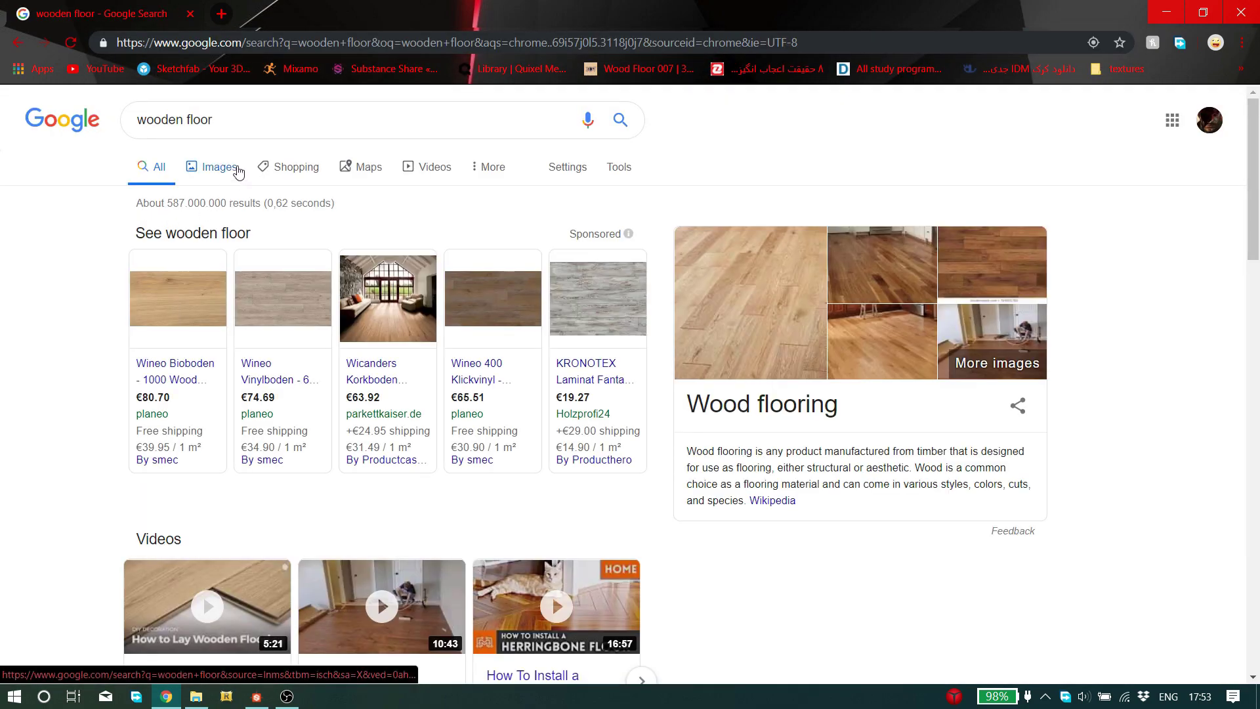
{"action": "left_click", "coordinate": [238, 171]}
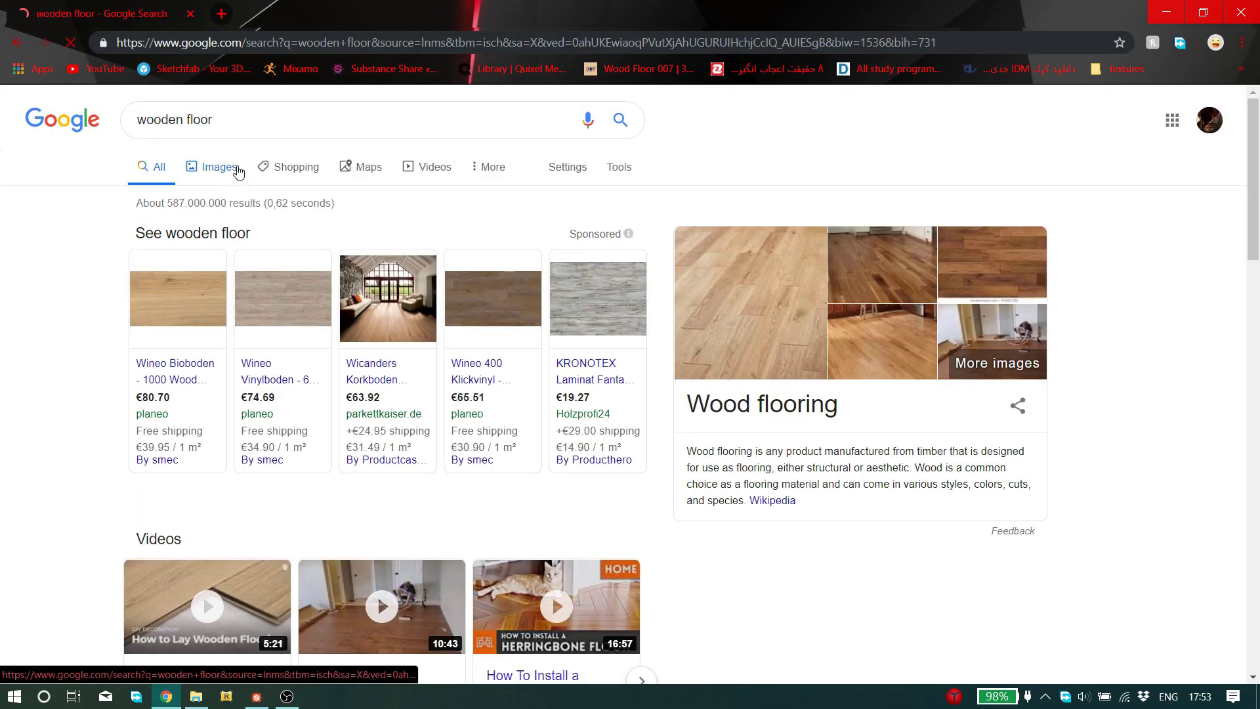
- Open the Bronze Color Retro Wood Floor photo, then return to Substance Designer
{"action": "scroll", "coordinate": [665, 371], "scroll_direction": "down", "scroll_amount": 2}
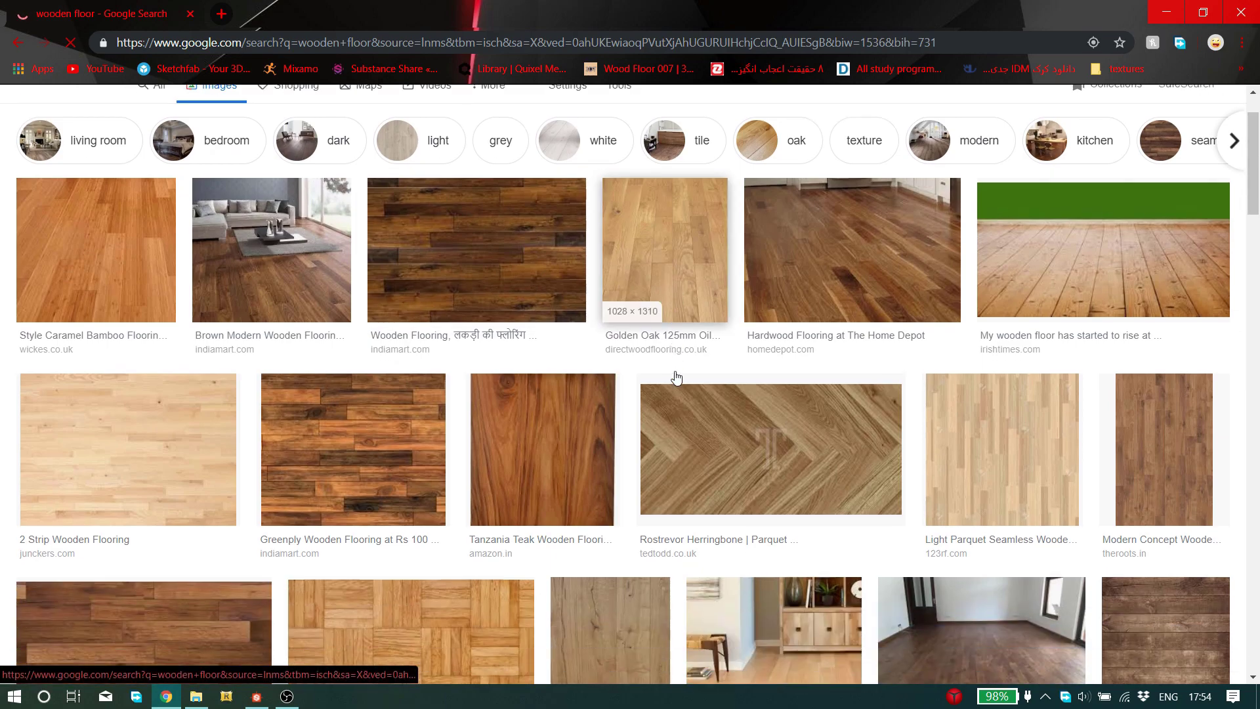
{"action": "scroll", "coordinate": [676, 553], "scroll_direction": "down", "scroll_amount": 1}
{"action": "scroll", "coordinate": [676, 552], "scroll_direction": "down", "scroll_amount": 3}
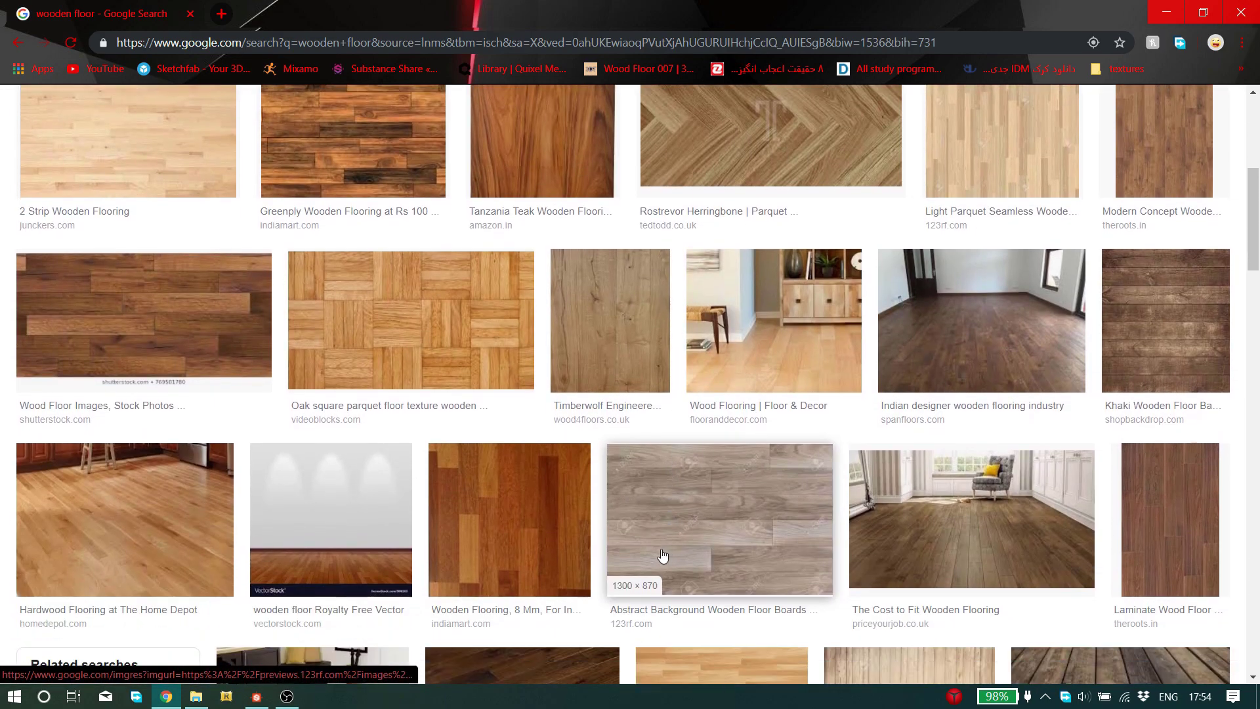
{"action": "scroll", "coordinate": [451, 365], "scroll_direction": "down", "scroll_amount": 2}
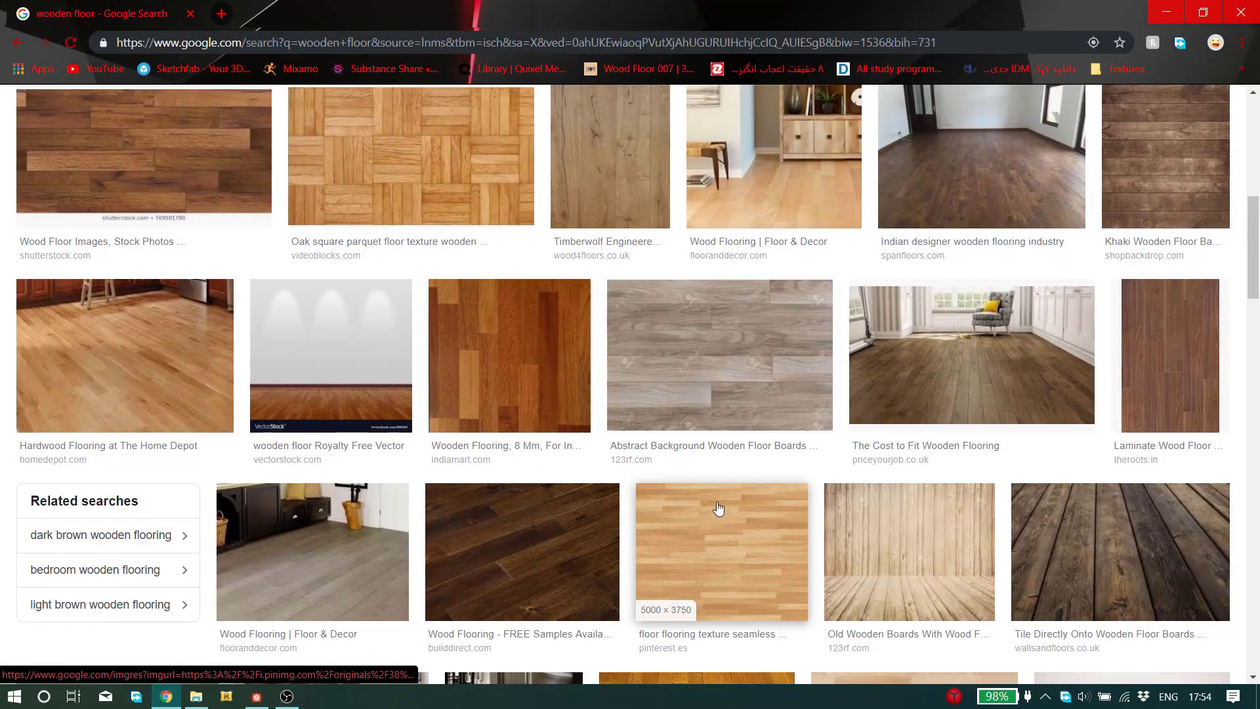
{"action": "scroll", "coordinate": [703, 515], "scroll_direction": "down", "scroll_amount": 7}
{"action": "scroll", "coordinate": [681, 520], "scroll_direction": "down", "scroll_amount": 5}
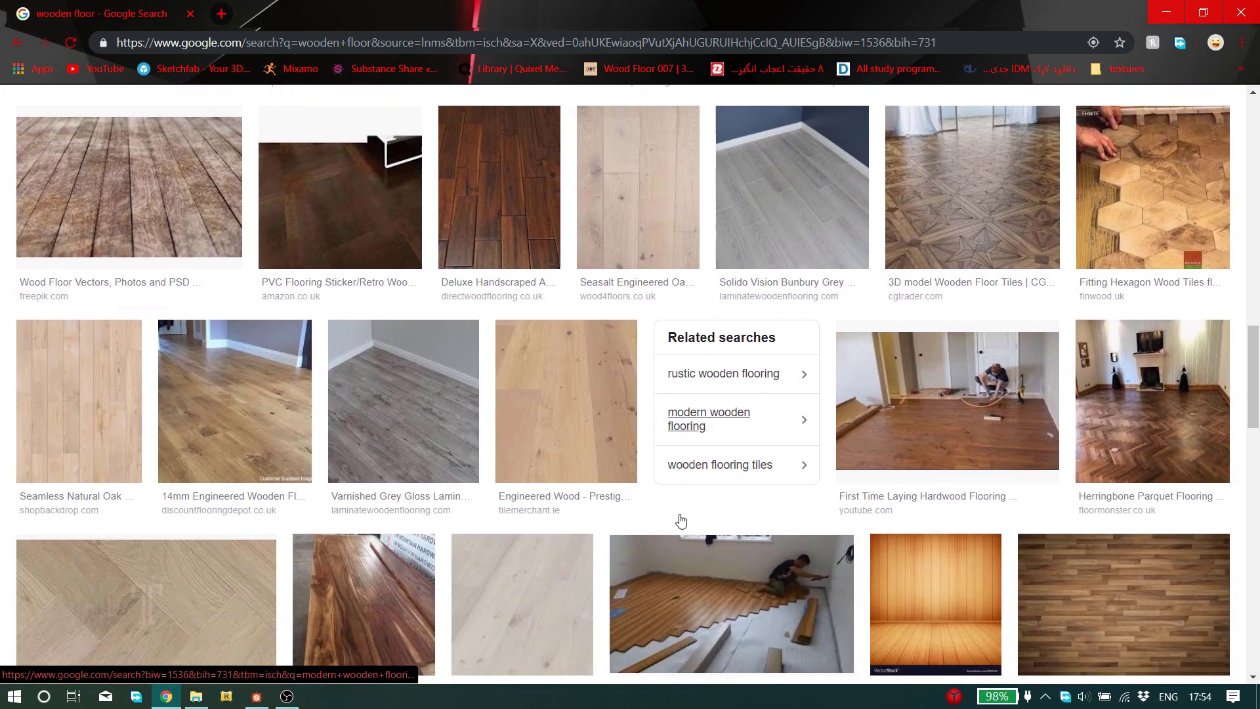
{"action": "scroll", "coordinate": [681, 520], "scroll_direction": "down", "scroll_amount": 3}
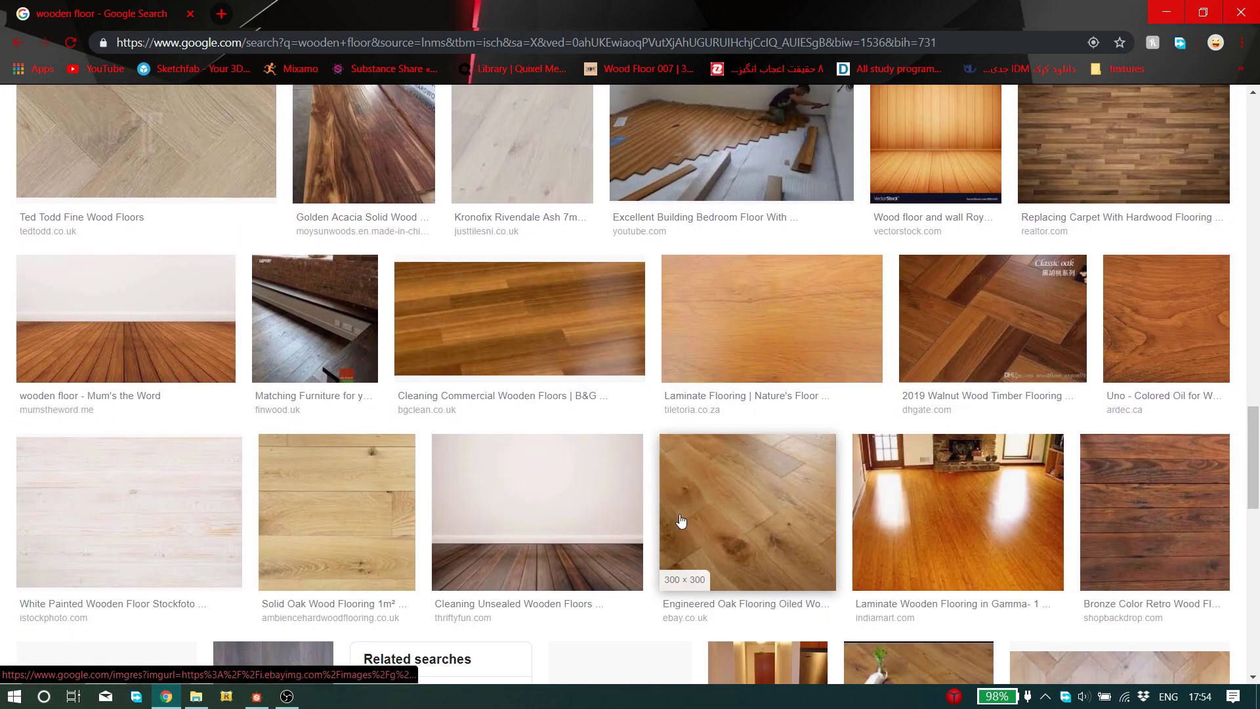
{"action": "scroll", "coordinate": [1016, 534], "scroll_direction": "down", "scroll_amount": 3}
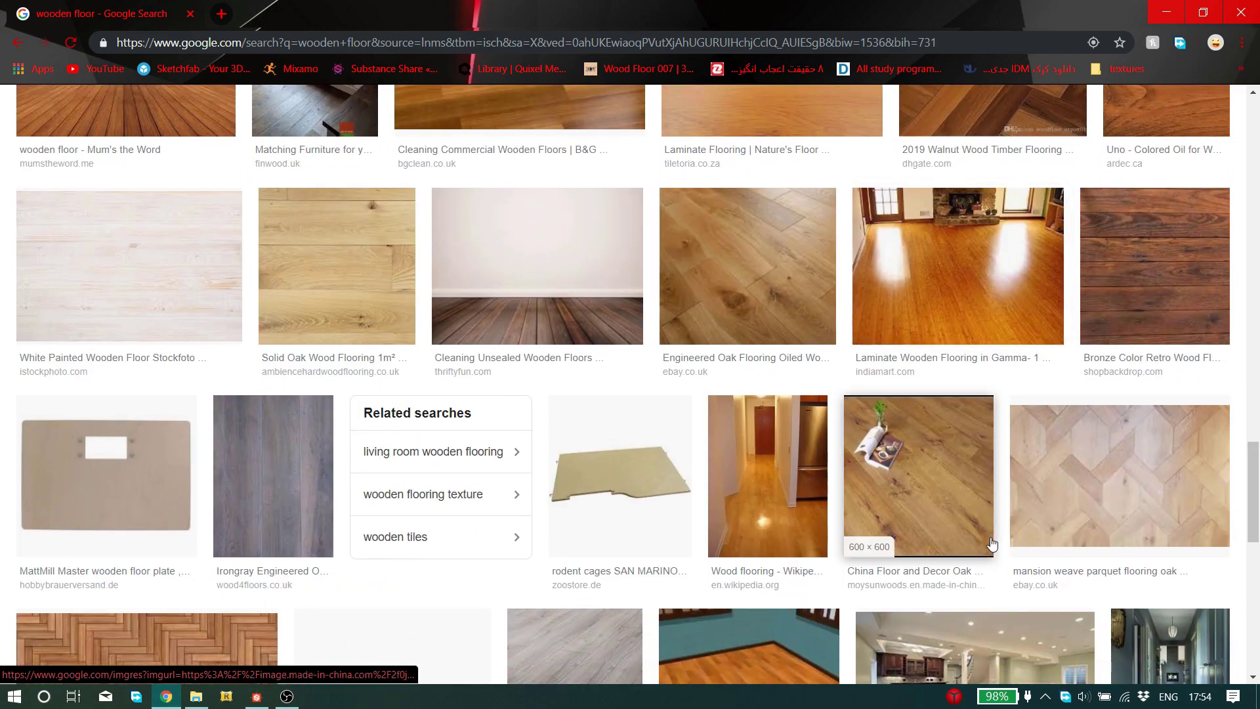
{"action": "scroll", "coordinate": [991, 545], "scroll_direction": "up", "scroll_amount": 2}
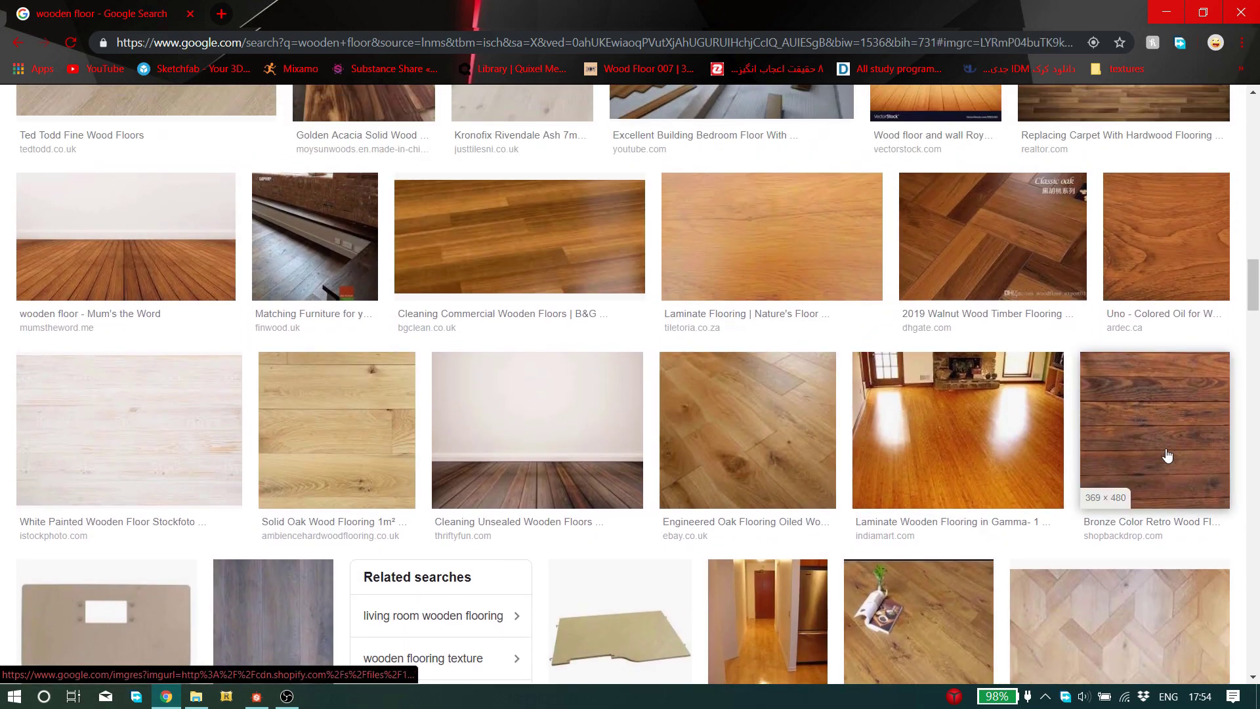
{"action": "left_click", "coordinate": [1155, 430]}
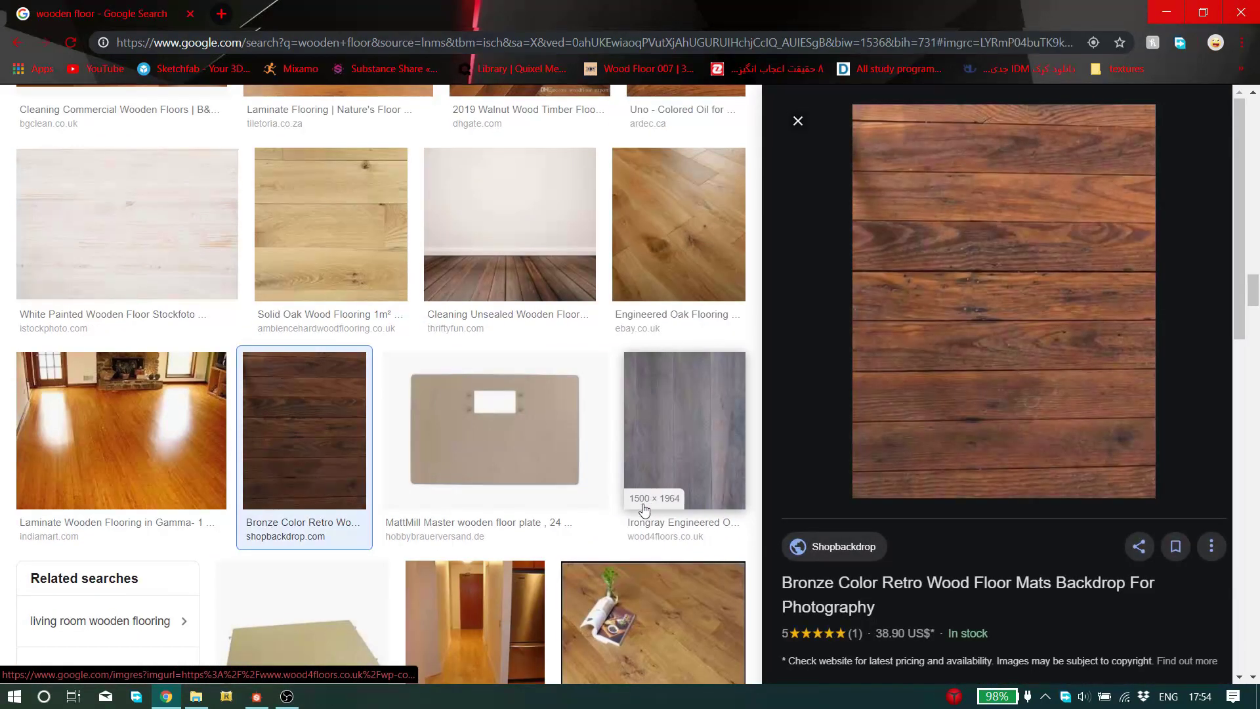
{"action": "left_click", "coordinate": [256, 697]}
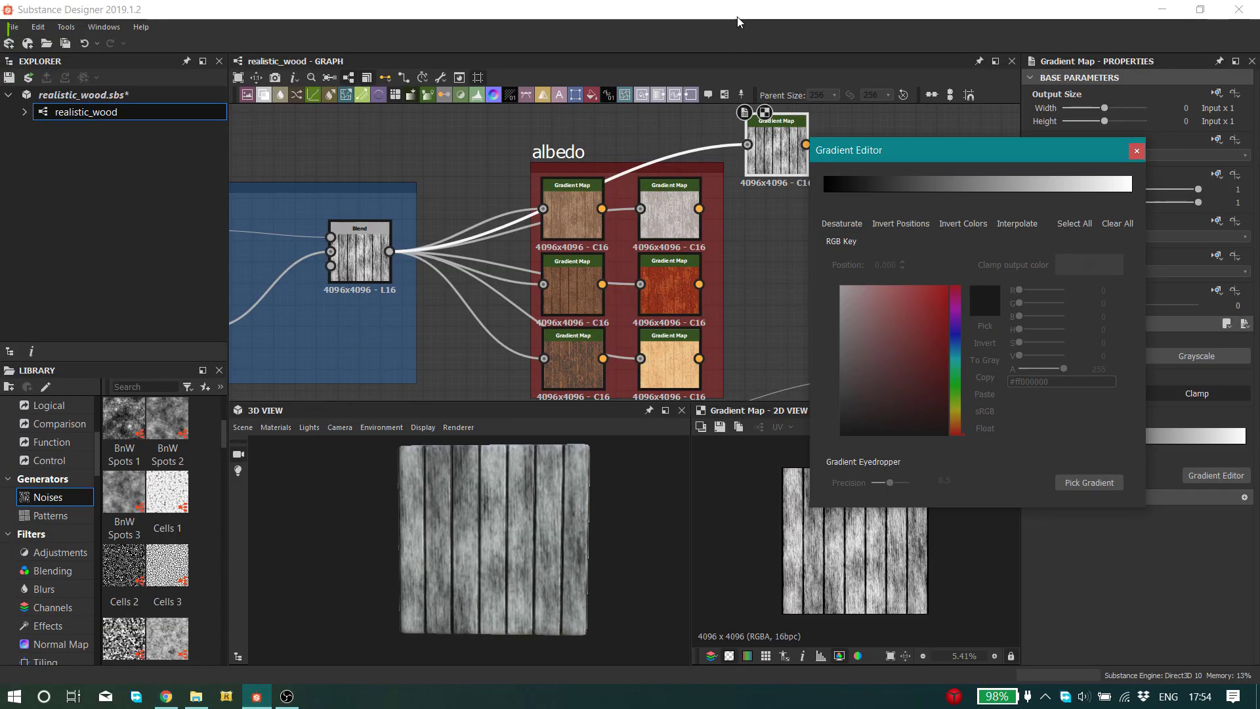
- Place the Gradient Editor beside the bronze plank photo and sample its wood colours into the gradient
{"action": "left_click_drag", "start_coordinate": [736, 16], "coordinate": [497, 646]}
{"action": "left_click_drag", "start_coordinate": [881, 158], "coordinate": [314, 134]}
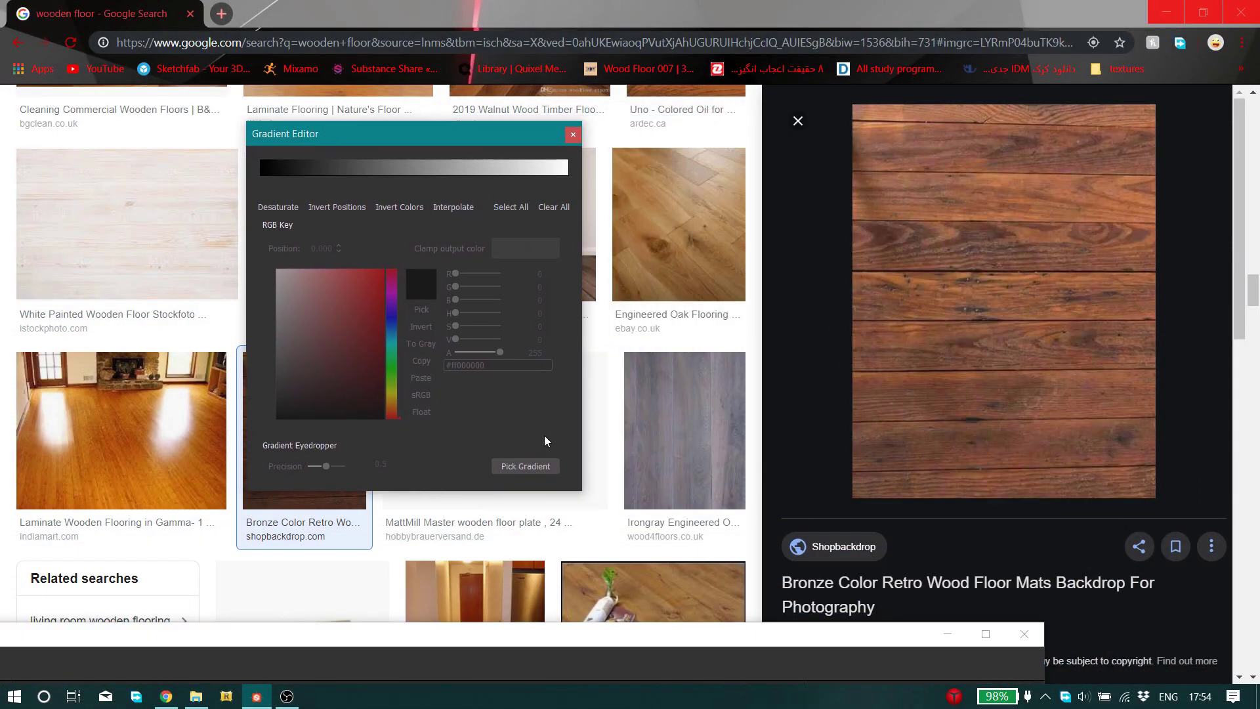
{"action": "left_click", "coordinate": [533, 472]}
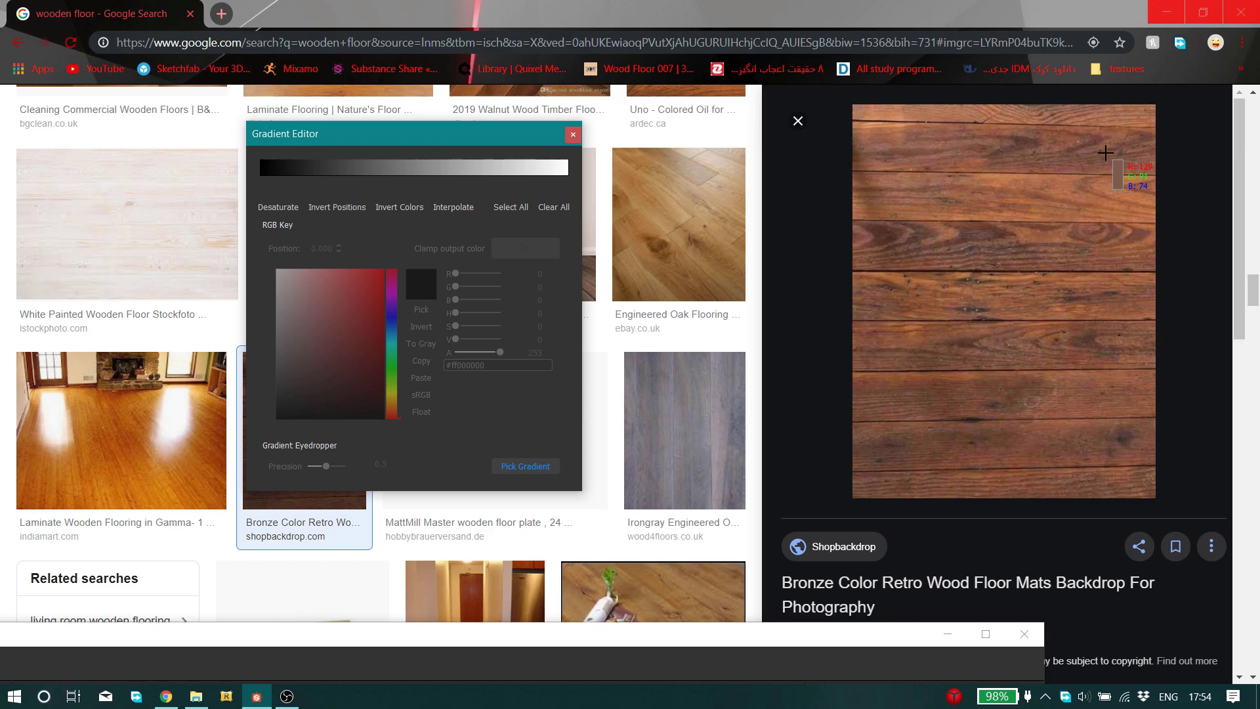
{"action": "left_click_drag", "start_coordinate": [1079, 212], "coordinate": [1079, 212]}
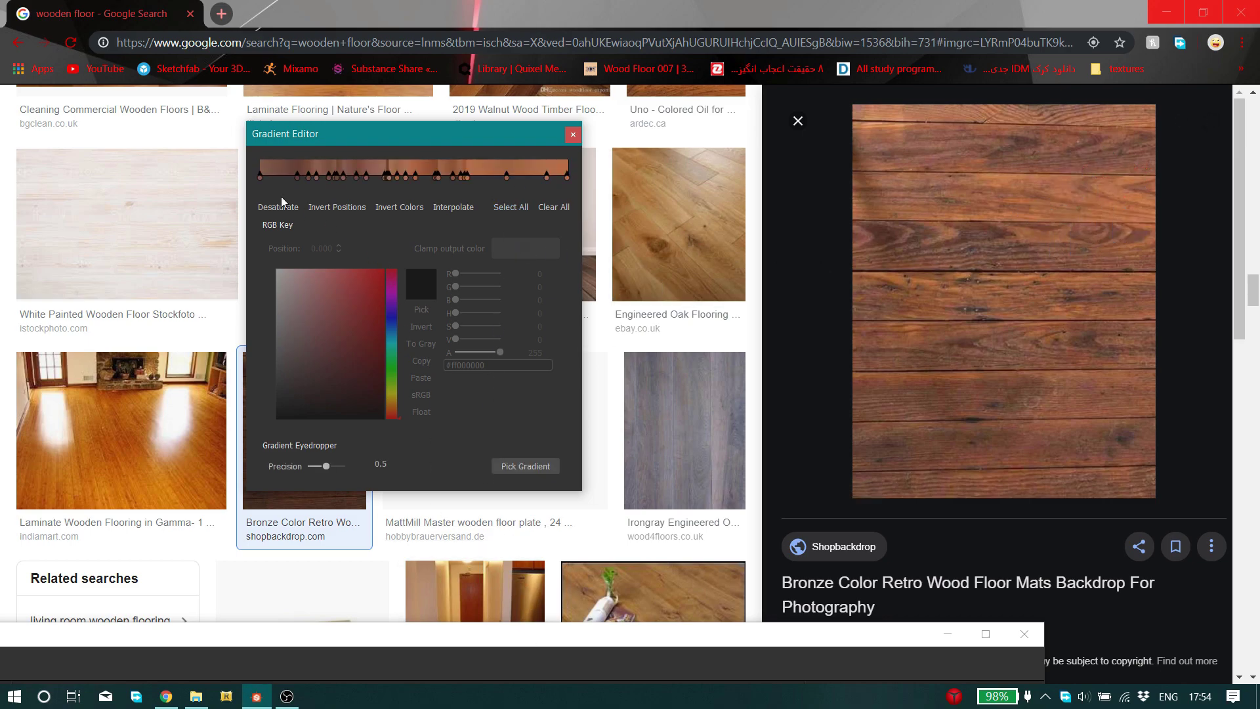
- Check the bronze colours on the 3D planks, then clear the gradient back to black-to-white
{"action": "left_click", "coordinate": [496, 635]}
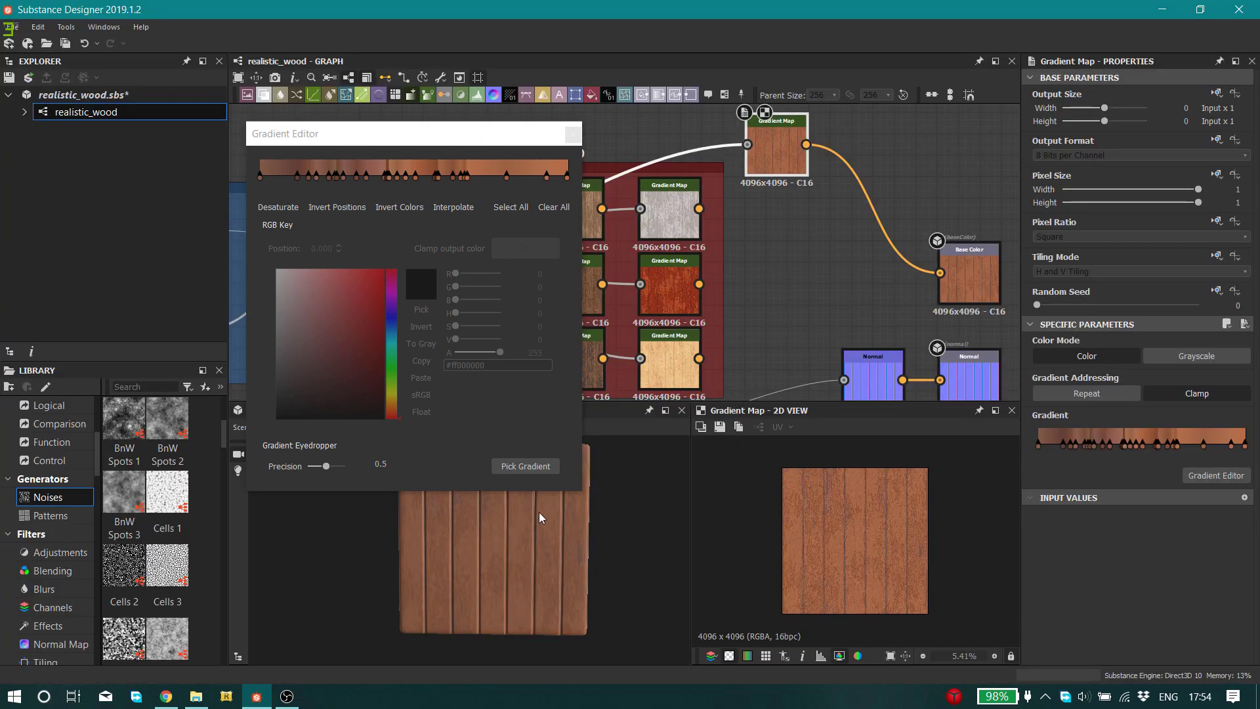
{"action": "left_click_drag", "start_coordinate": [539, 577], "coordinate": [571, 558]}
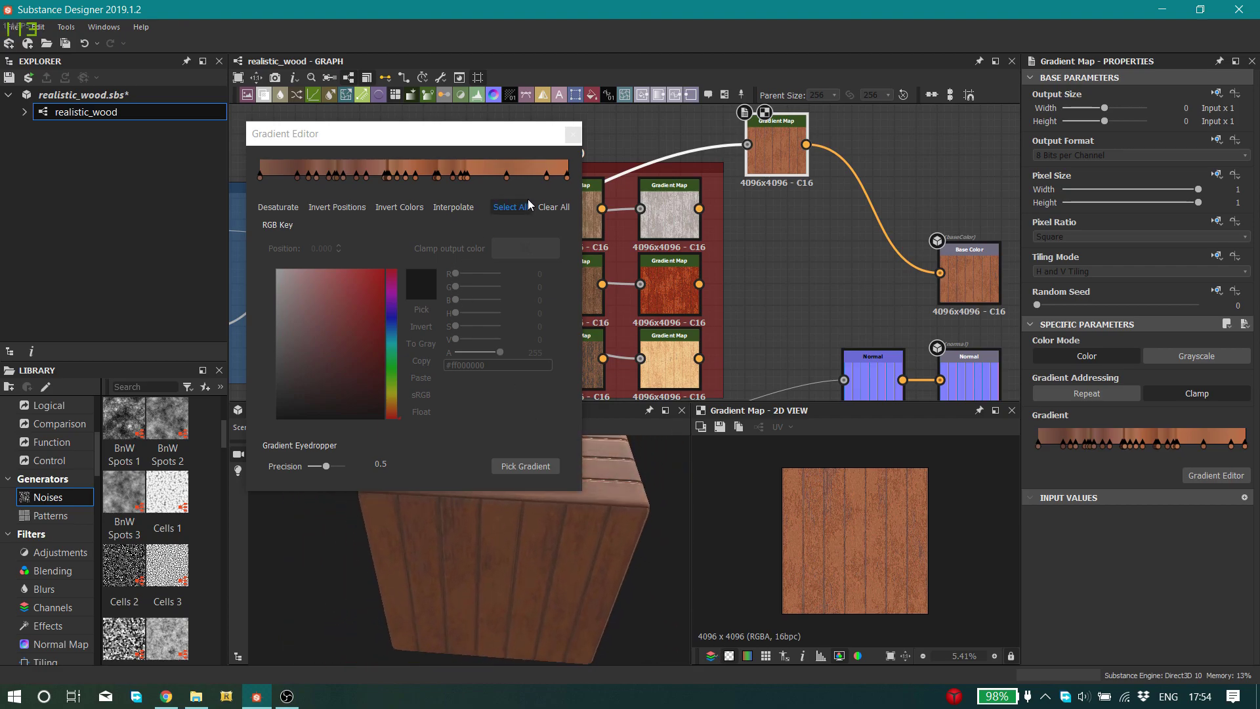
{"action": "left_click", "coordinate": [553, 207]}
- Sample light oak colours from the Engineered Oak Flooring photo into the gradient, then maximize Substance Designer
{"action": "left_click_drag", "start_coordinate": [771, 9], "coordinate": [782, 680]}
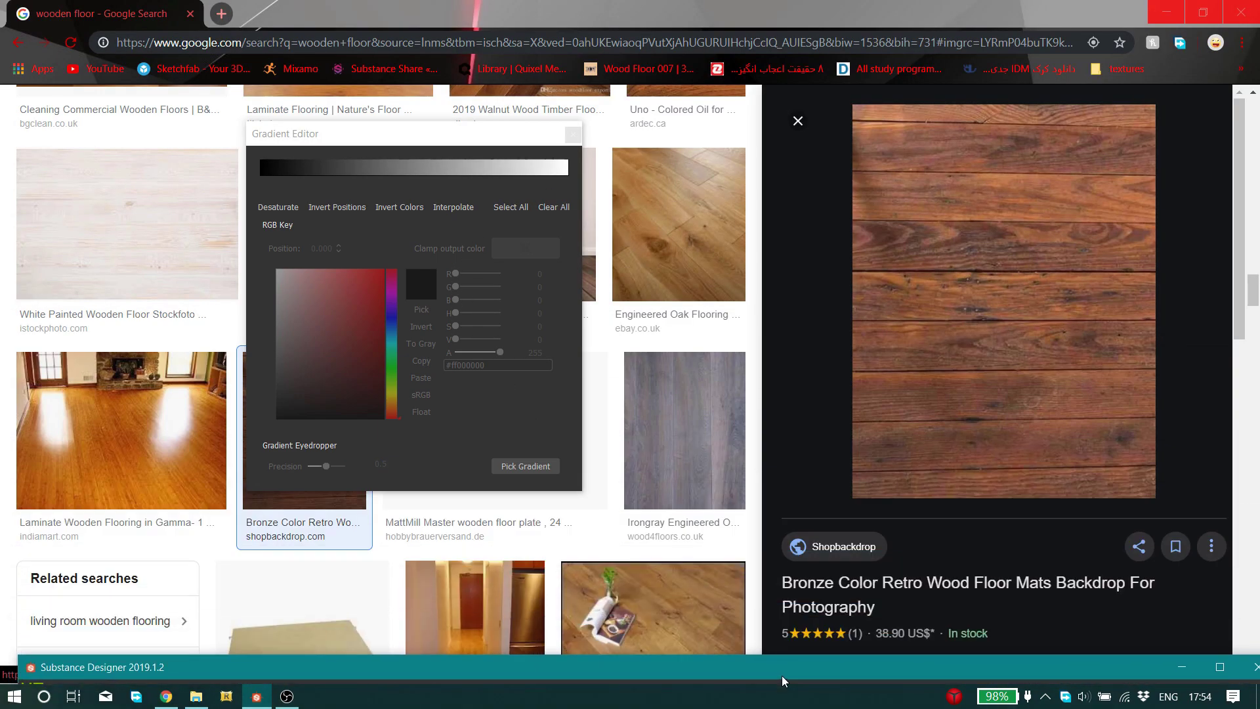
{"action": "left_click", "coordinate": [695, 255]}
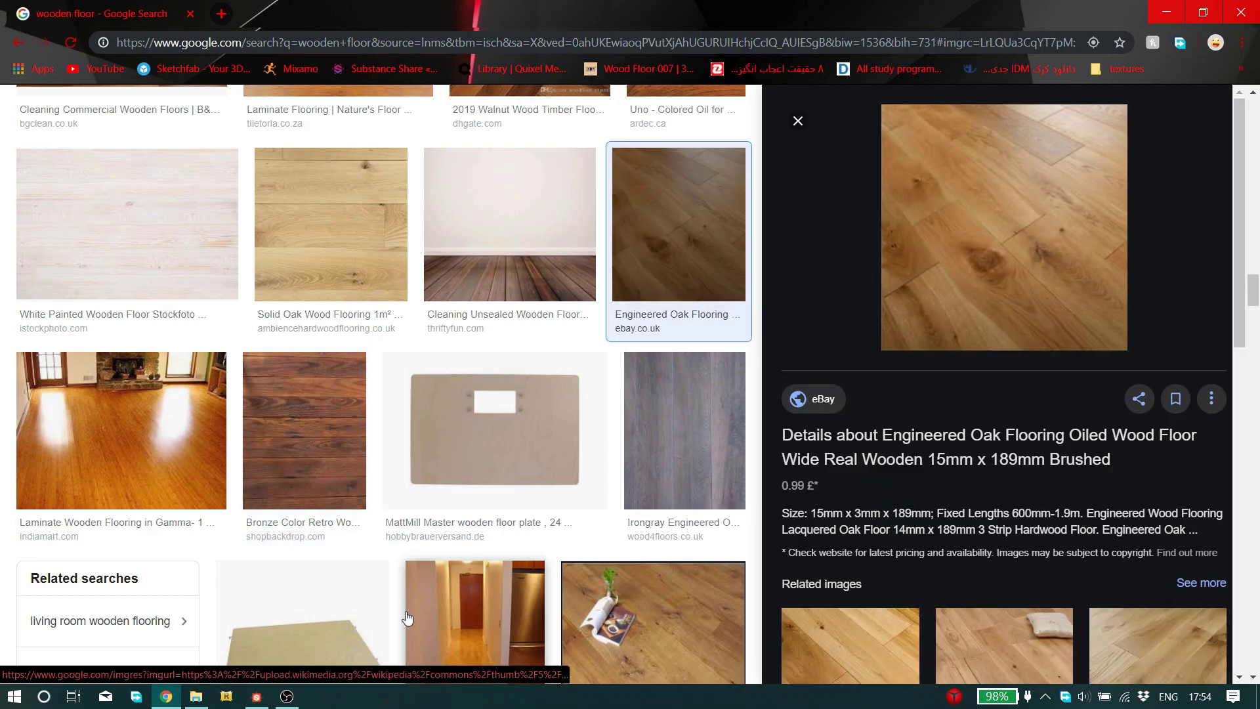
{"action": "left_click", "coordinate": [256, 695]}
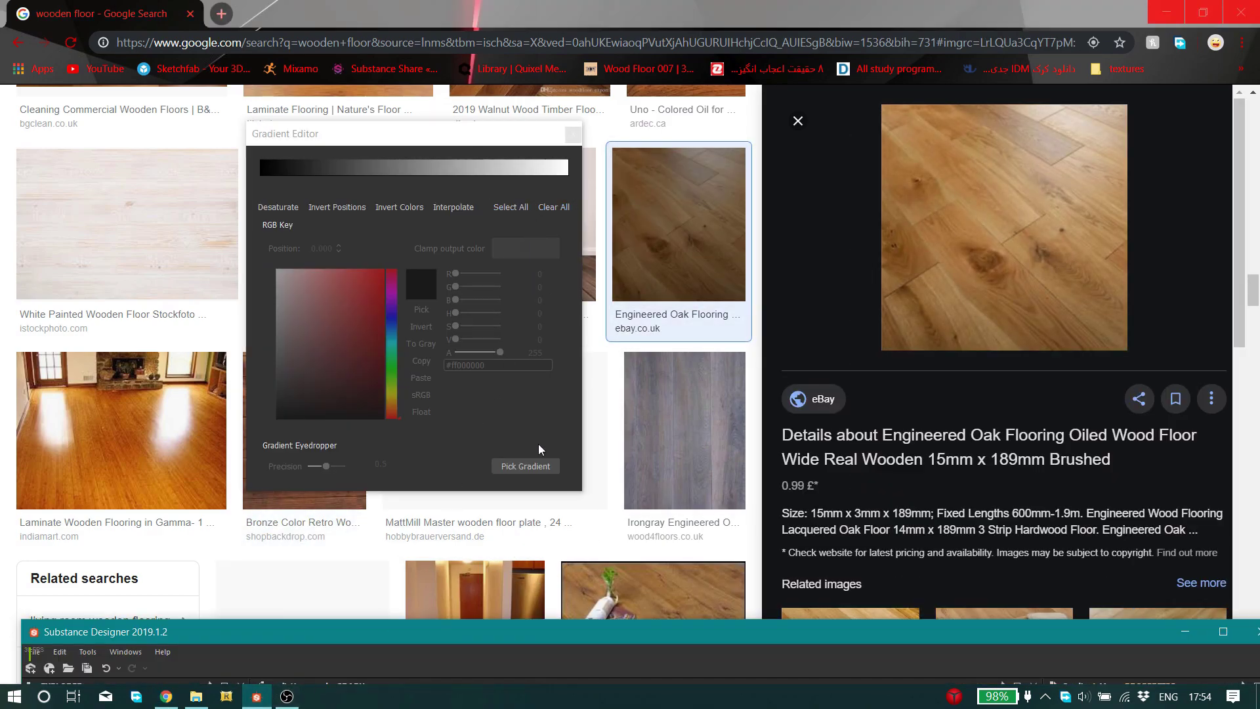
{"action": "left_click", "coordinate": [550, 466]}
{"action": "left_click_drag", "start_coordinate": [1057, 176], "coordinate": [1018, 295]}
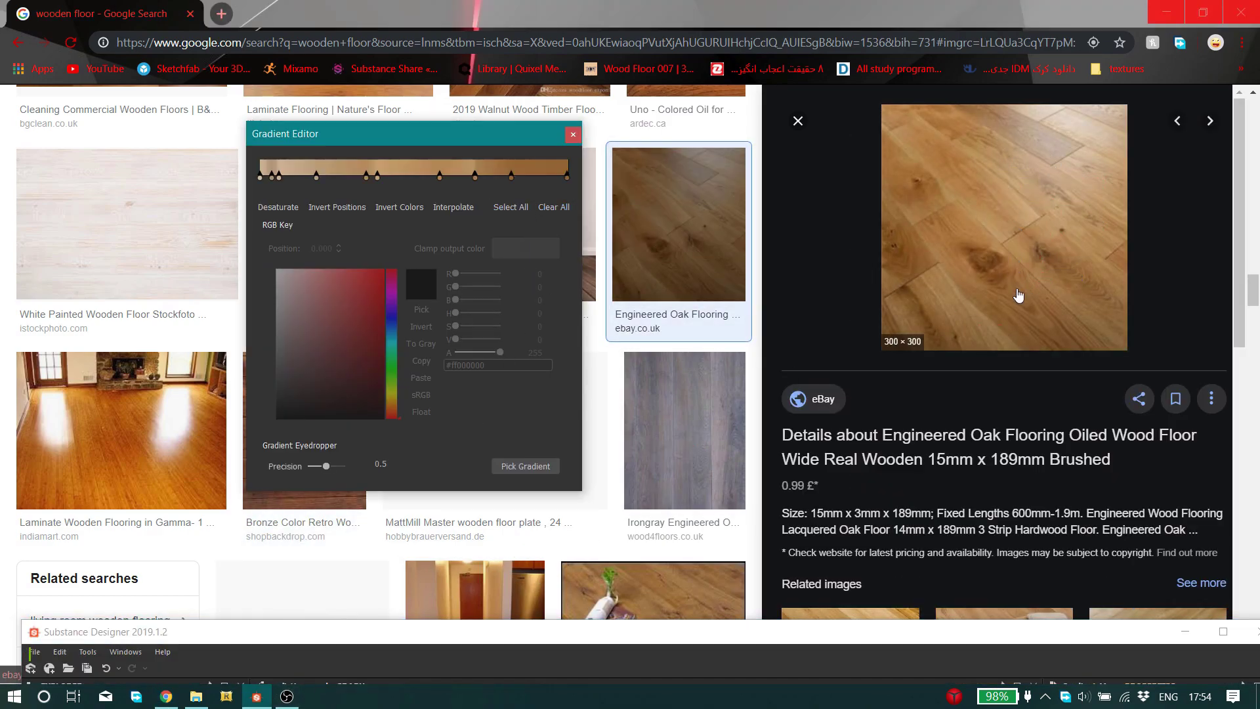
{"action": "double_click", "coordinate": [439, 642]}
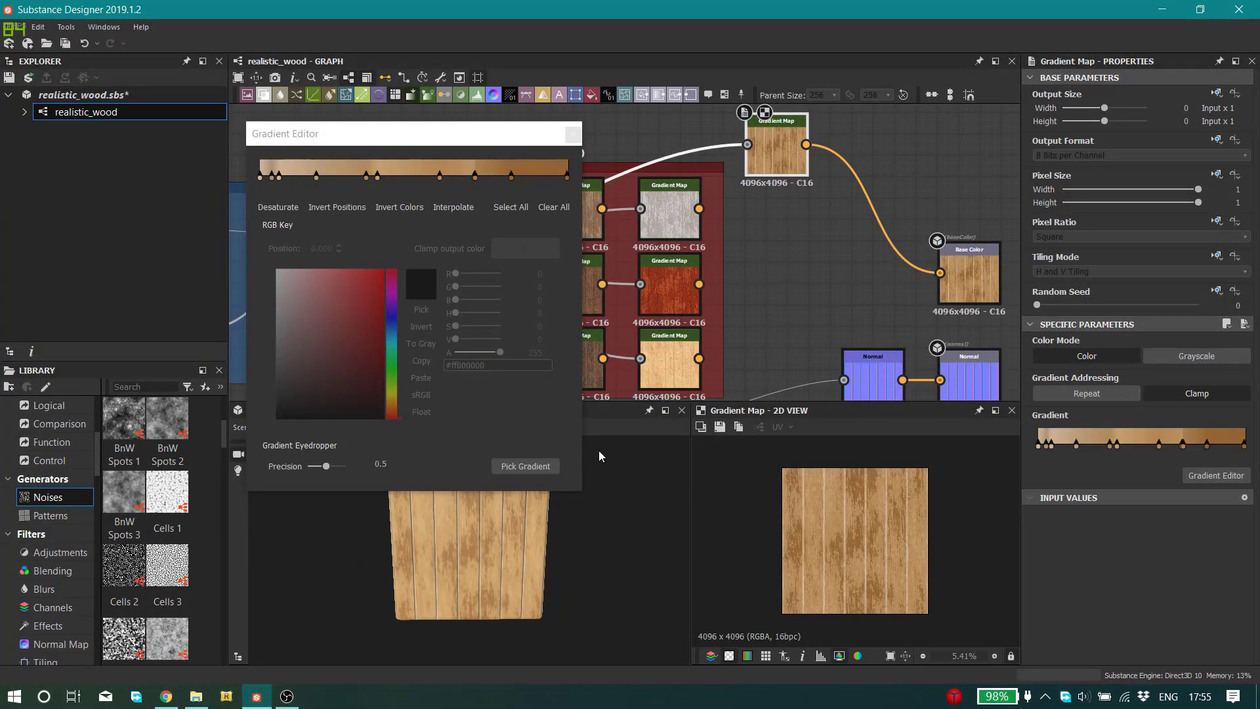
- Close the Gradient Editor, deselect the nodes, and inspect the light oak planks in the 3D view
{"action": "left_click", "coordinate": [573, 134]}
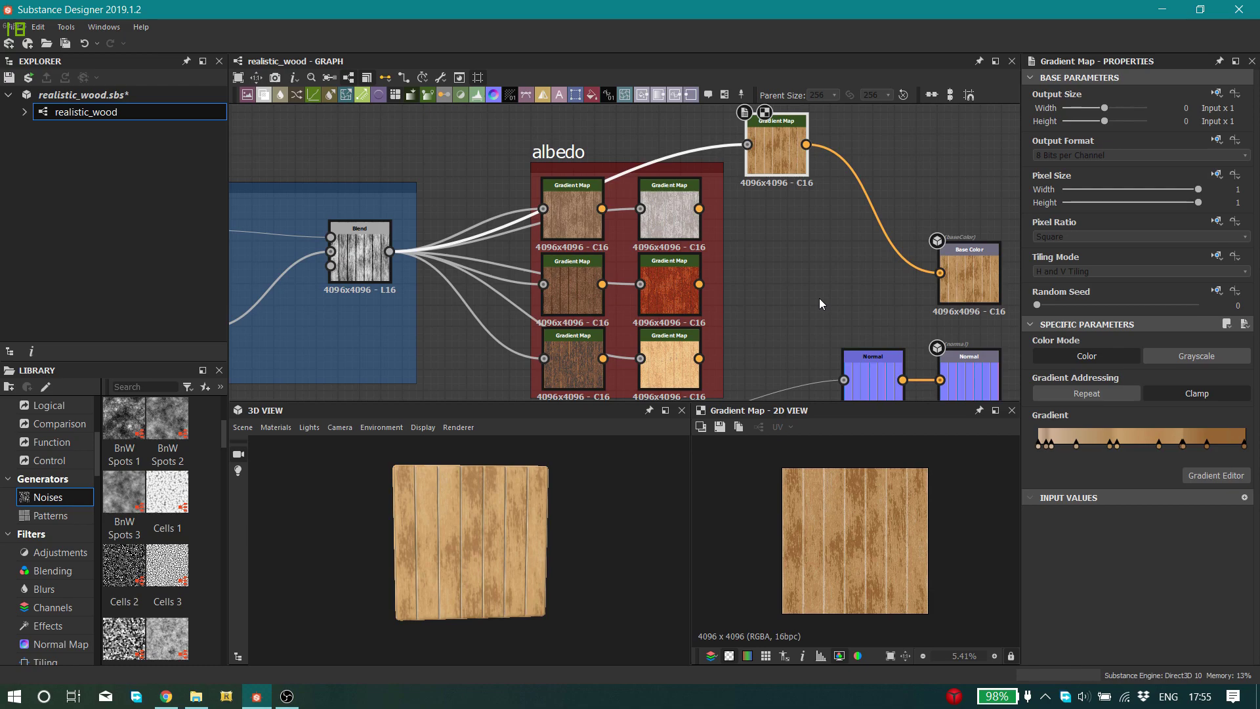
{"action": "right_click", "coordinate": [828, 282]}
{"action": "left_click", "coordinate": [810, 262]}
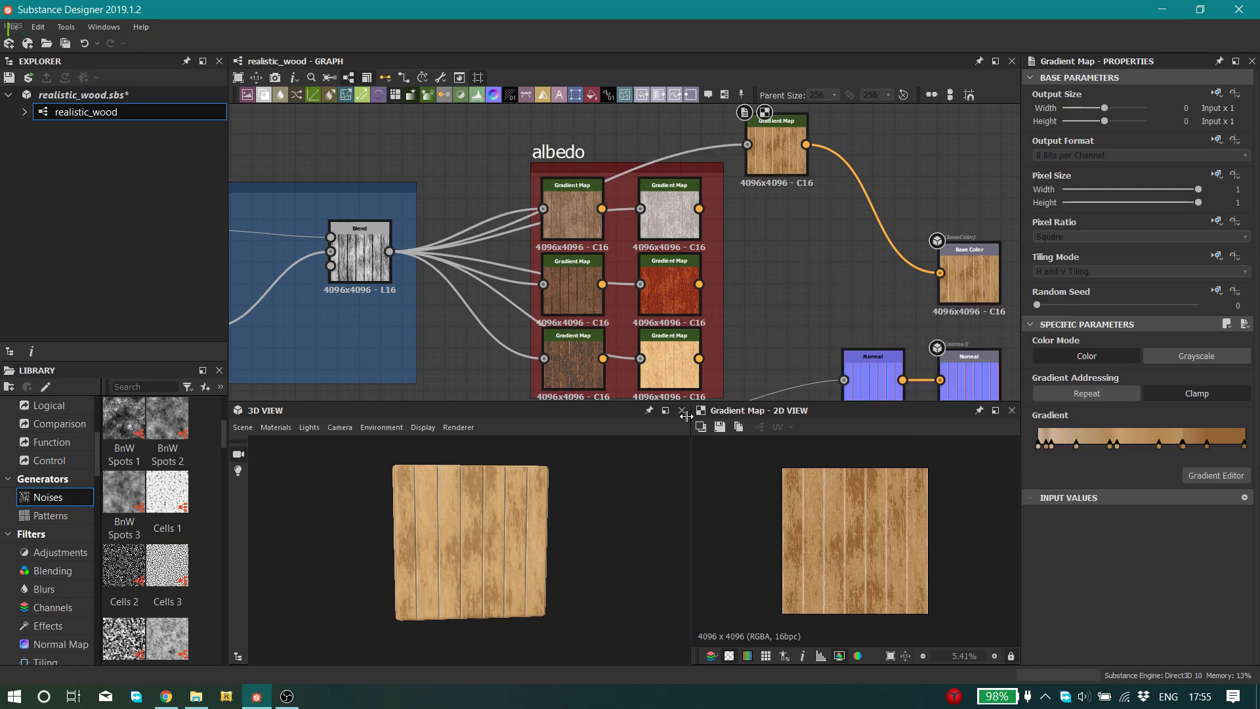
{"action": "left_click_drag", "start_coordinate": [569, 520], "coordinate": [544, 514]}
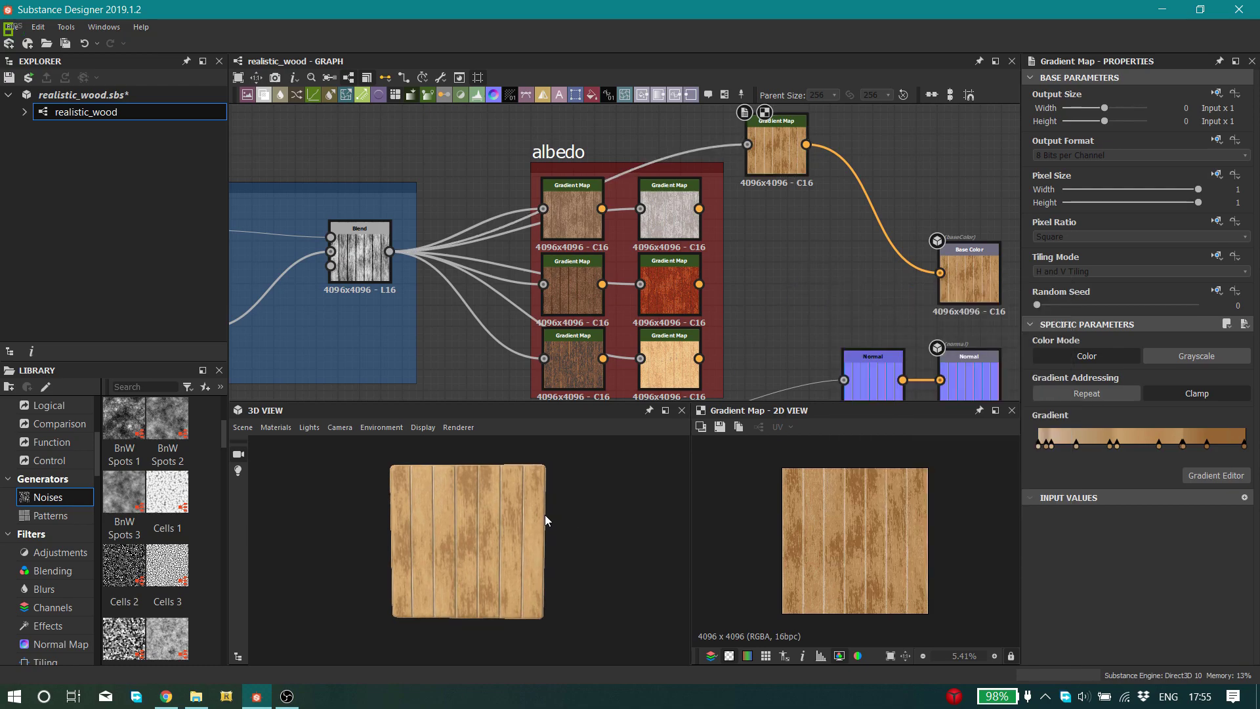